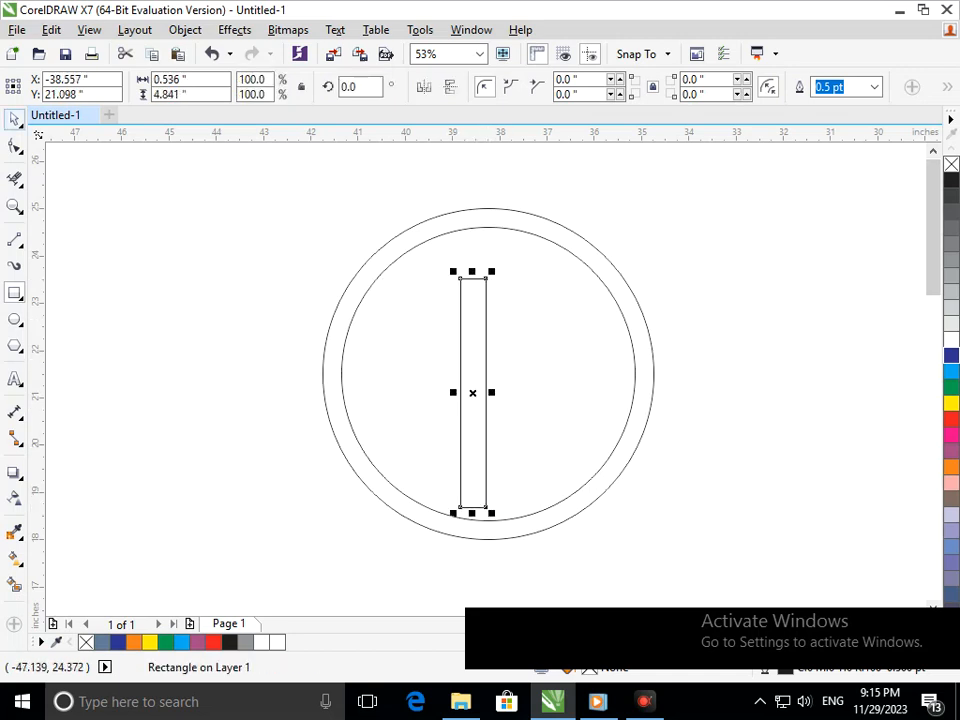
Step: Move the narrow rectangle right by its own width and draw a slanted line from its lower left edge to the inner circle
left_click_drag(490, 392, 493, 388)
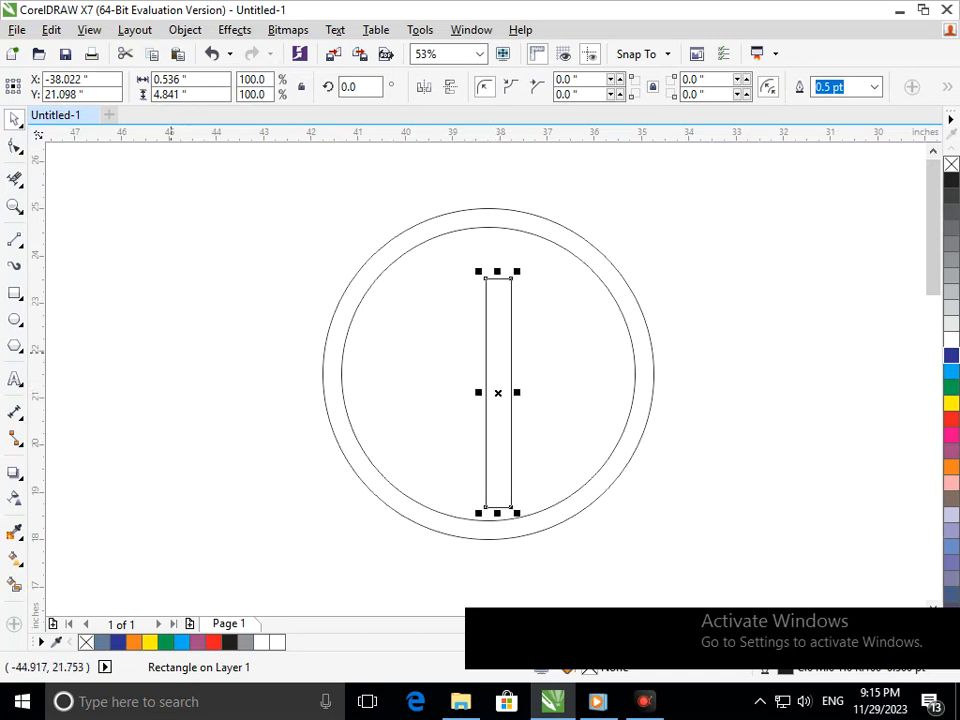
key("F5")
left_click(486, 473)
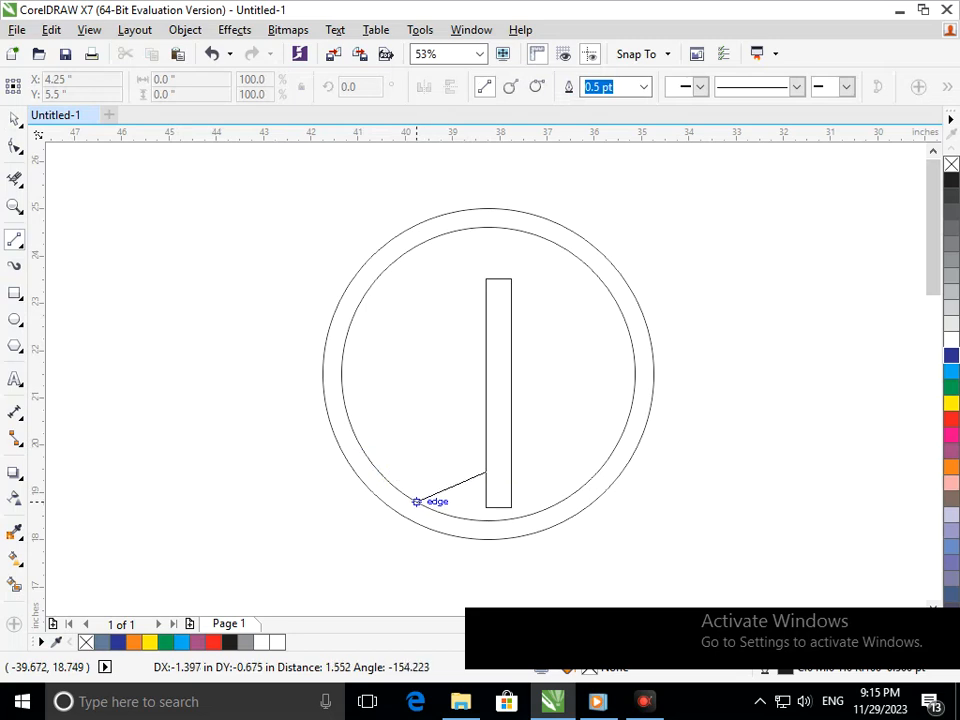
left_click(416, 501)
key("F10")
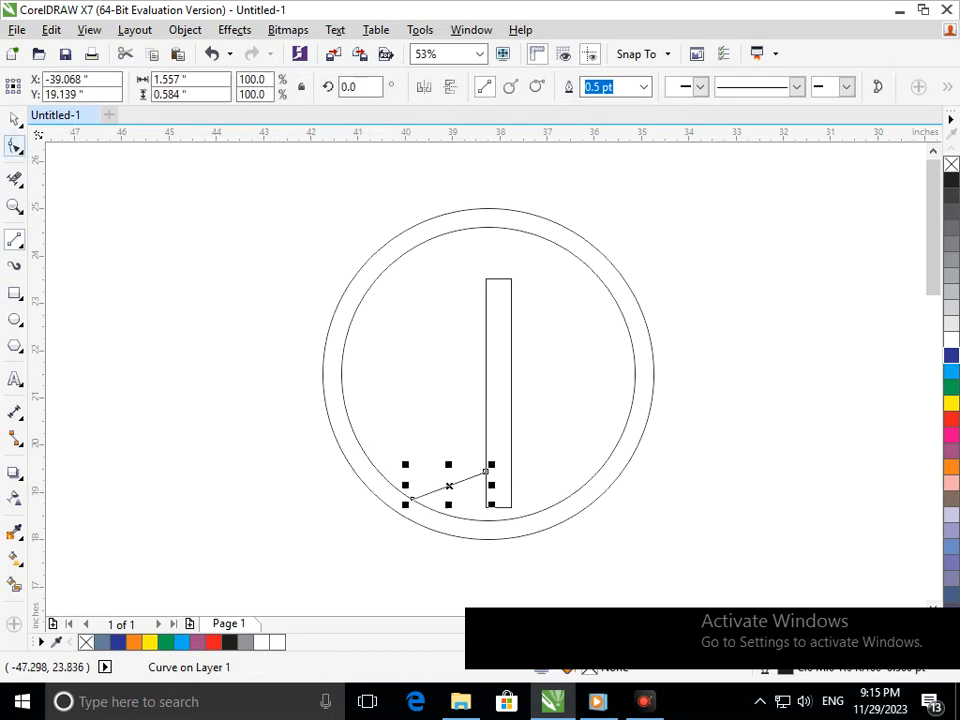
Step: Convert the slanted line to a curve and bend it downward into a smooth flare between the rectangle and the inner circle
left_click(447, 485)
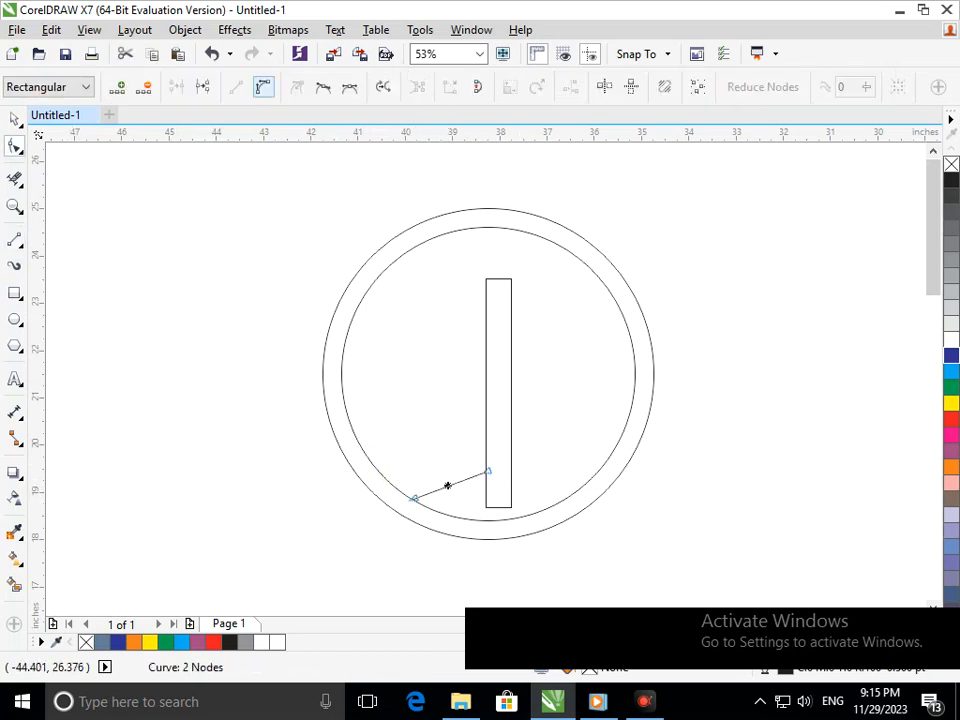
double_click(447, 485)
scroll(480, 559, "up", 4)
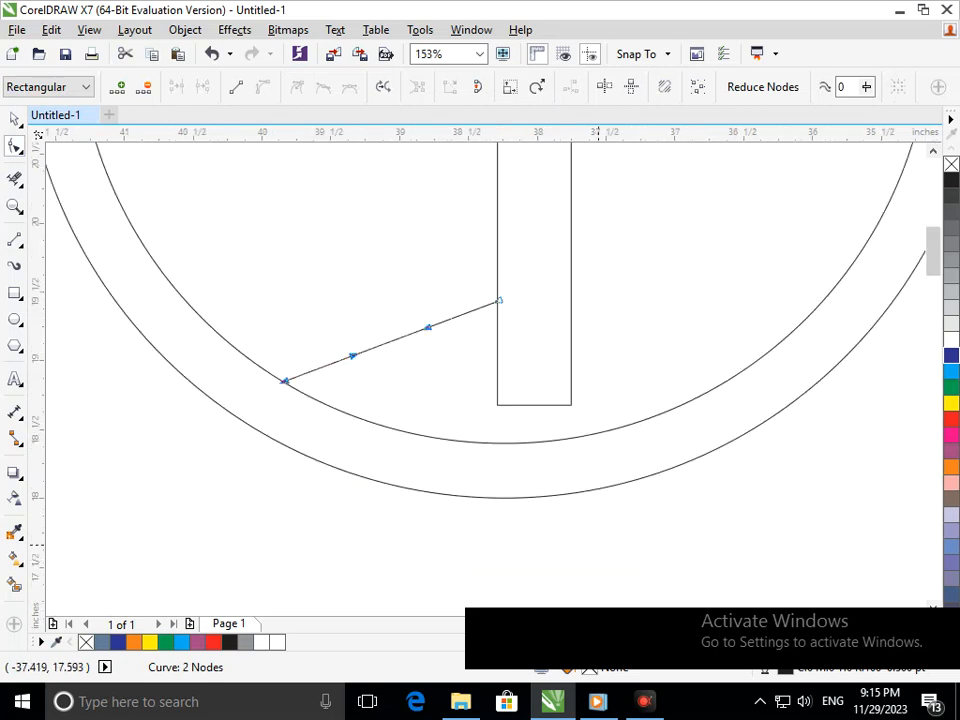
left_click(392, 340)
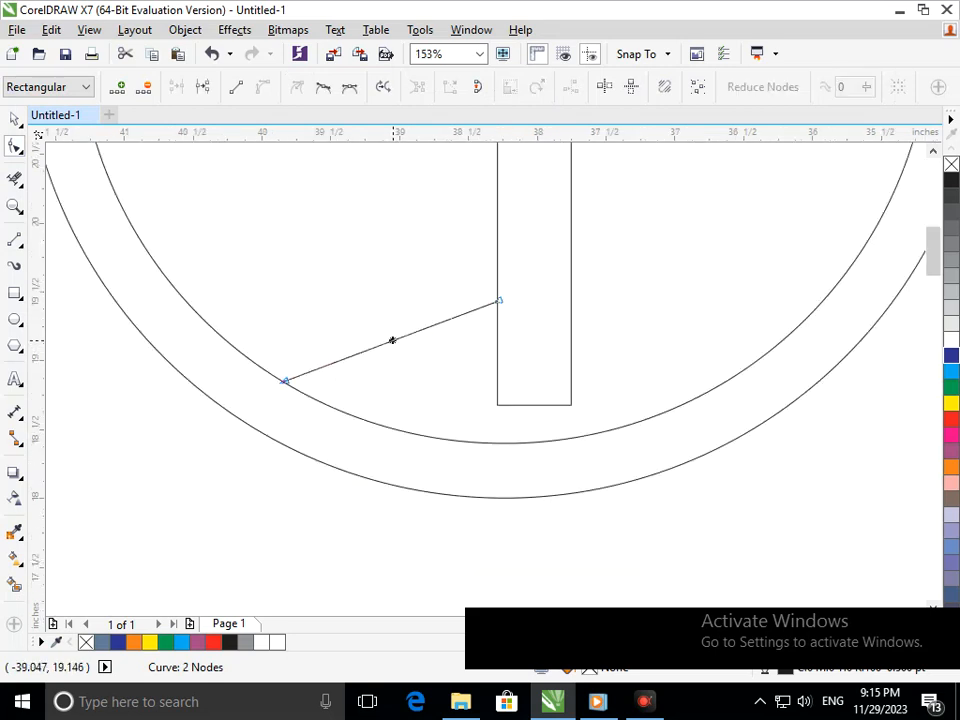
left_click_drag(392, 340, 426, 405)
left_click_drag(398, 306, 467, 372)
key("F4")
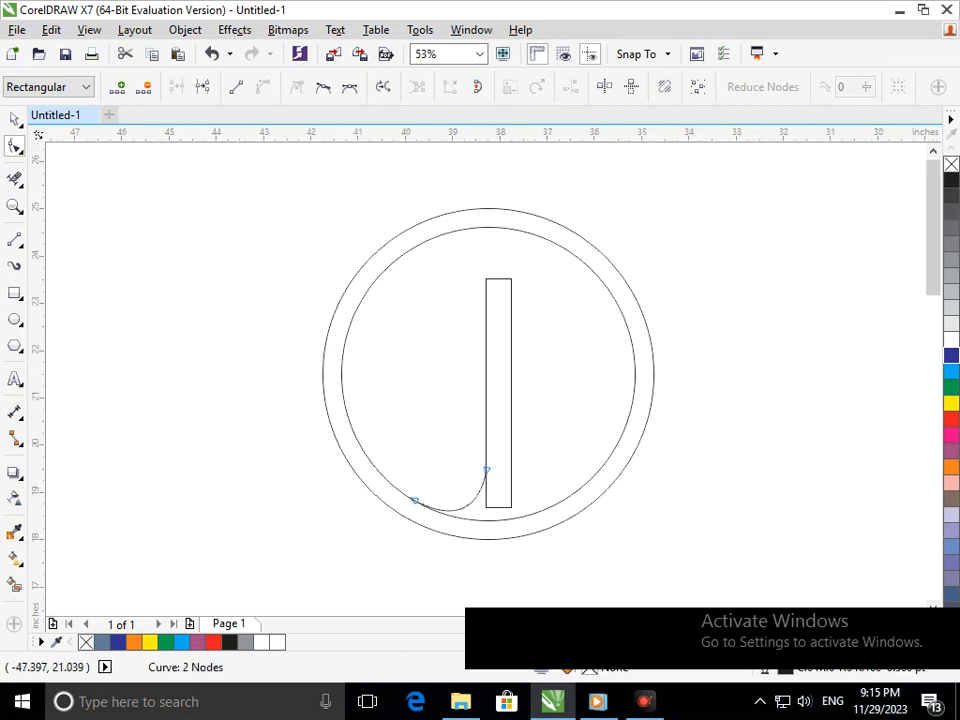
key("space")
key("Escape")
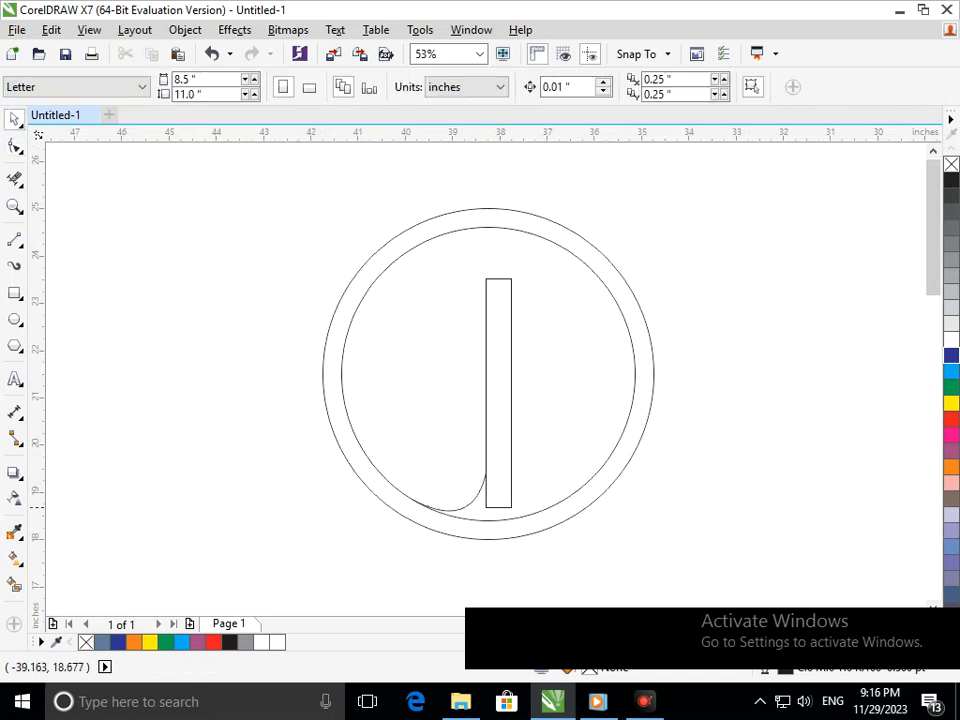
Step: Make a horizontally mirrored copy of the flare curve and place it at the rectangle's right edge
left_click(454, 506)
left_click_drag(404, 493, 566, 496)
left_click_drag(500, 502, 523, 502)
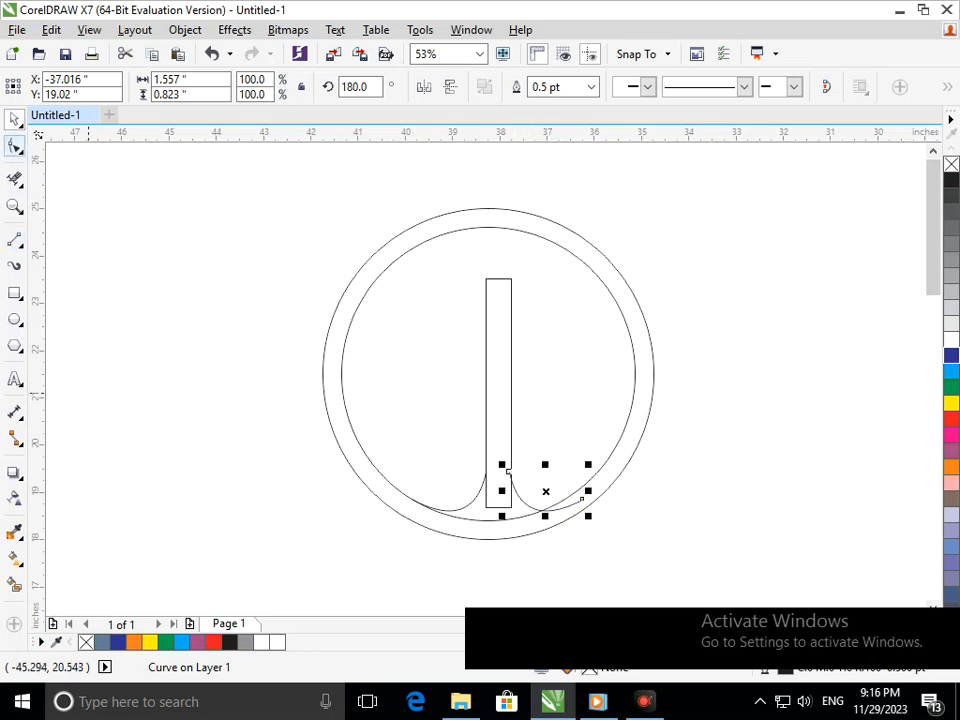
Step: Reshape the mirrored curve so its ends meet the inner circle and the rectangle's right edge
key("space")
left_click_drag(580, 500, 580, 487)
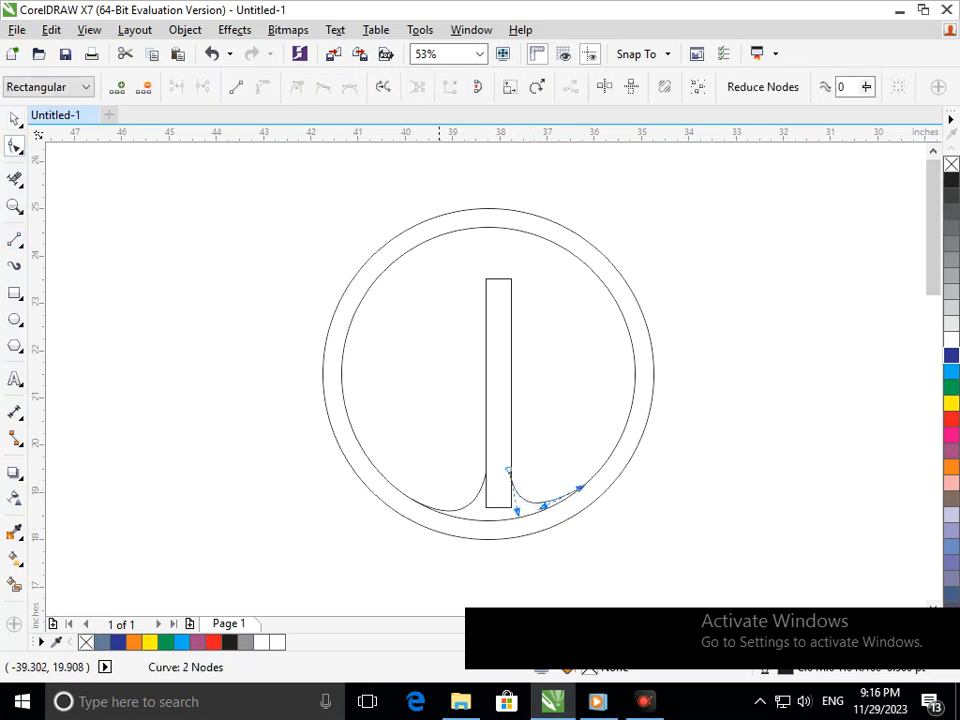
scroll(585, 545, "up", 4)
left_click_drag(392, 403, 396, 416)
scroll(594, 542, "down", 4)
scroll(556, 519, "up", 4)
left_click_drag(387, 343, 394, 345)
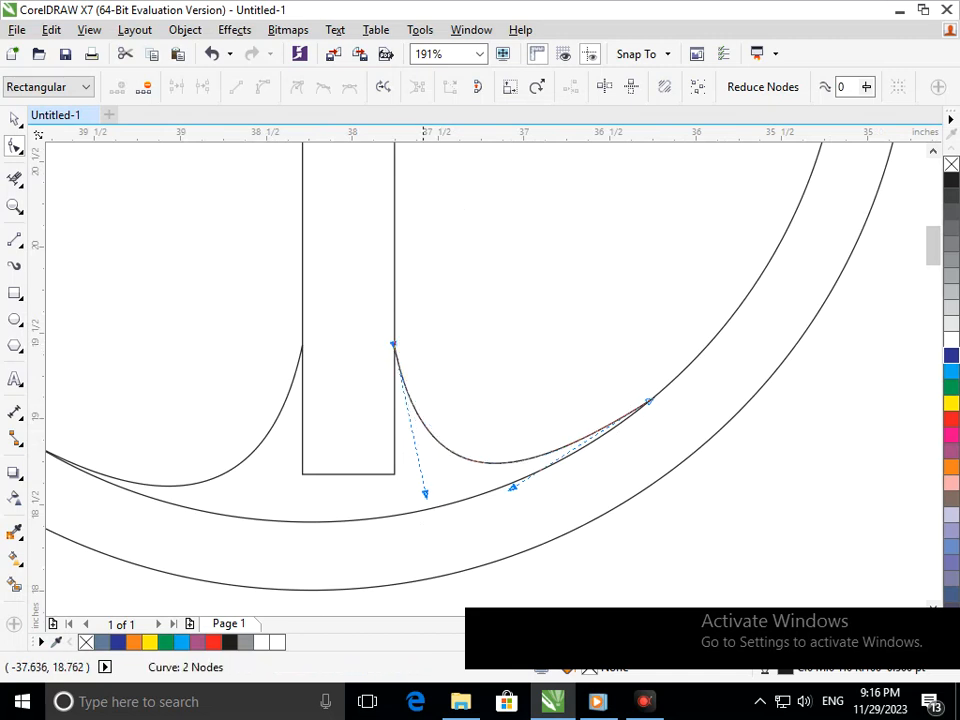
Step: Delete the lower part of the rectangle between the two flare curves with the Virtual Segment Delete tool
left_click(14, 179)
left_click(338, 474)
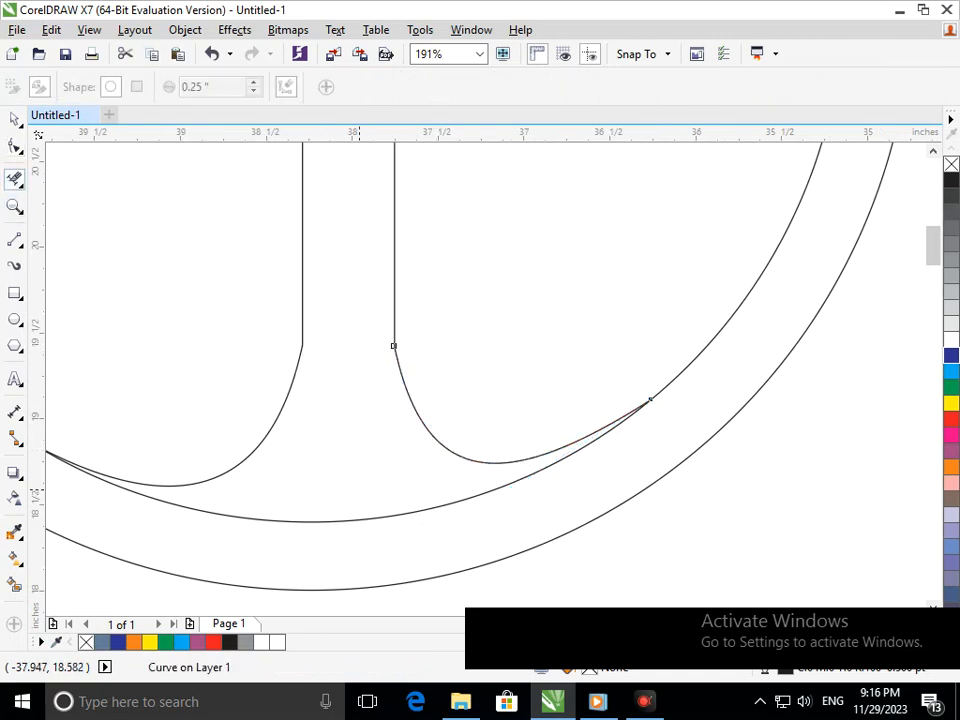
key("F3")
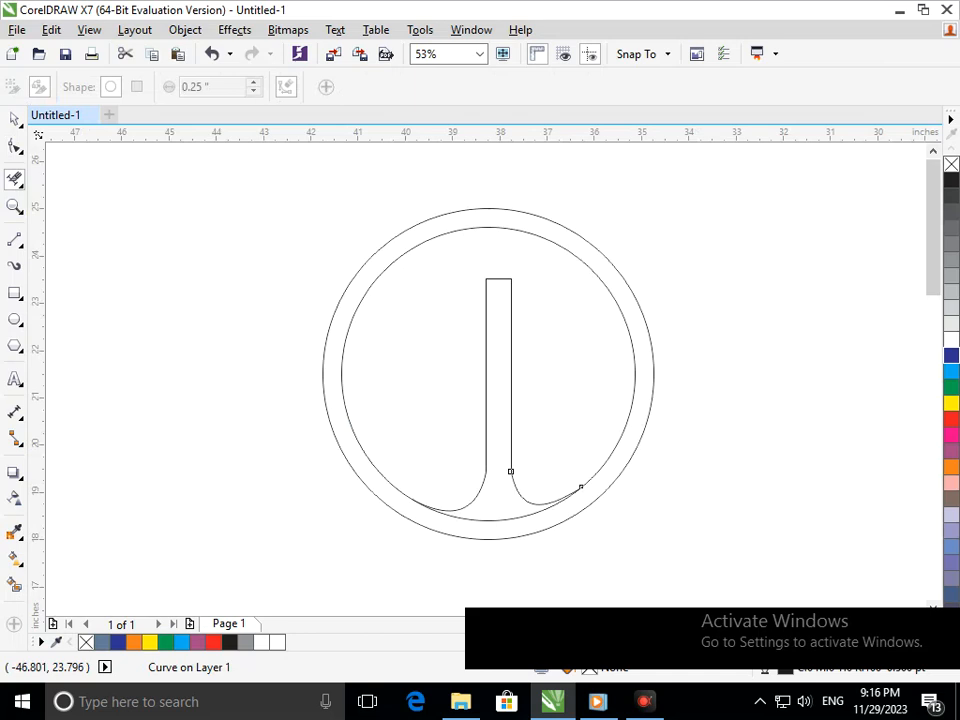
key("space")
key("Escape")
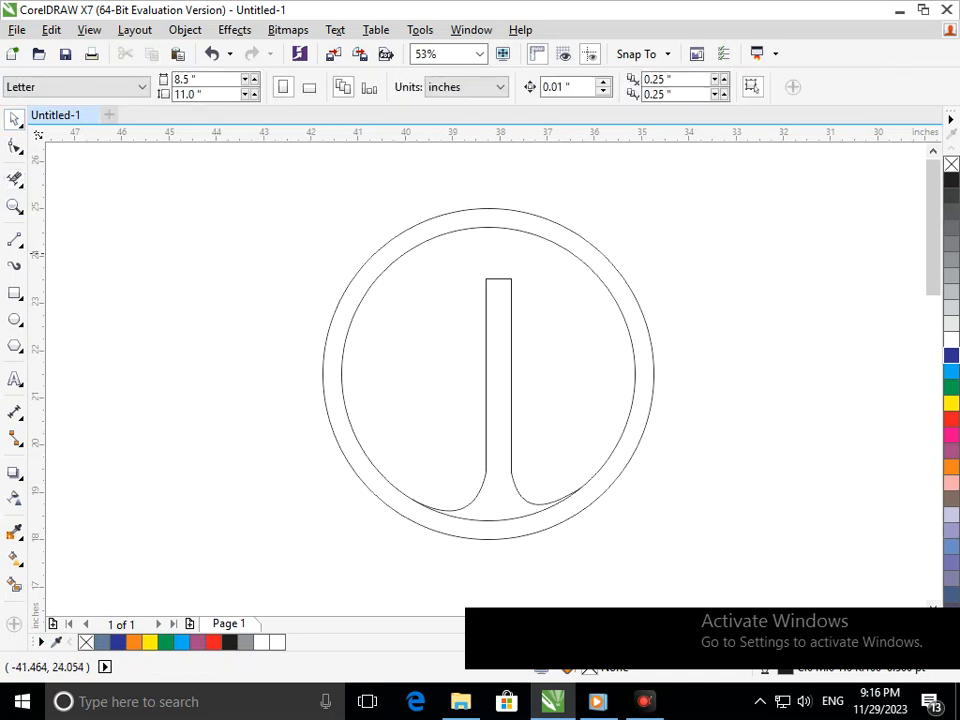
Step: Move the stem and both flare curves up and to the left, and reshape the curve ends to meet the inner circle
left_click_drag(297, 252, 564, 509)
left_click_drag(504, 469, 483, 451)
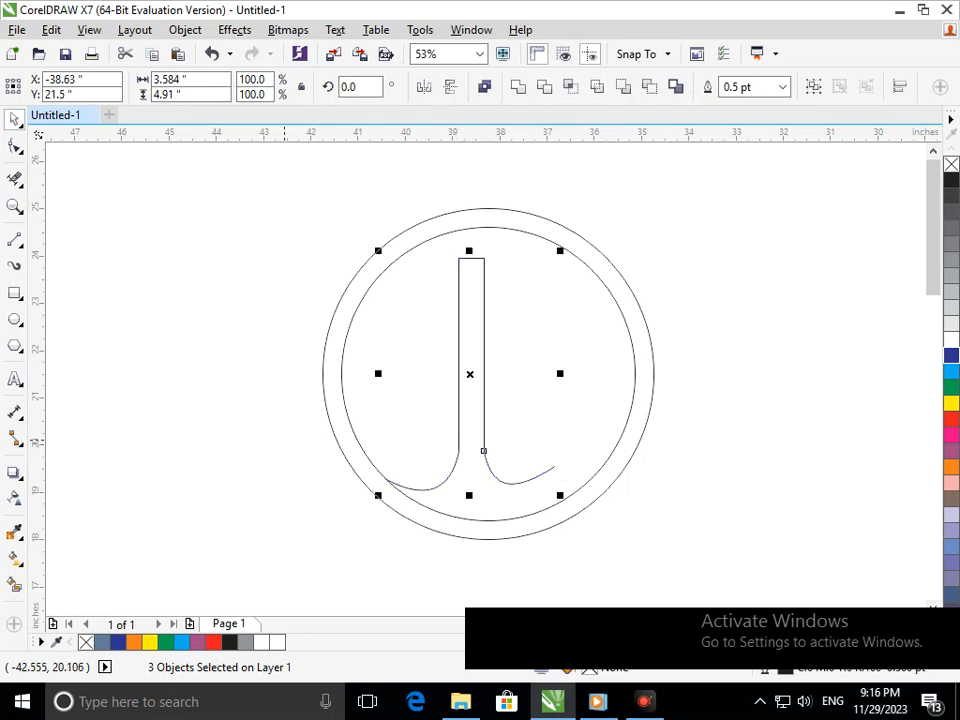
left_click(14, 146)
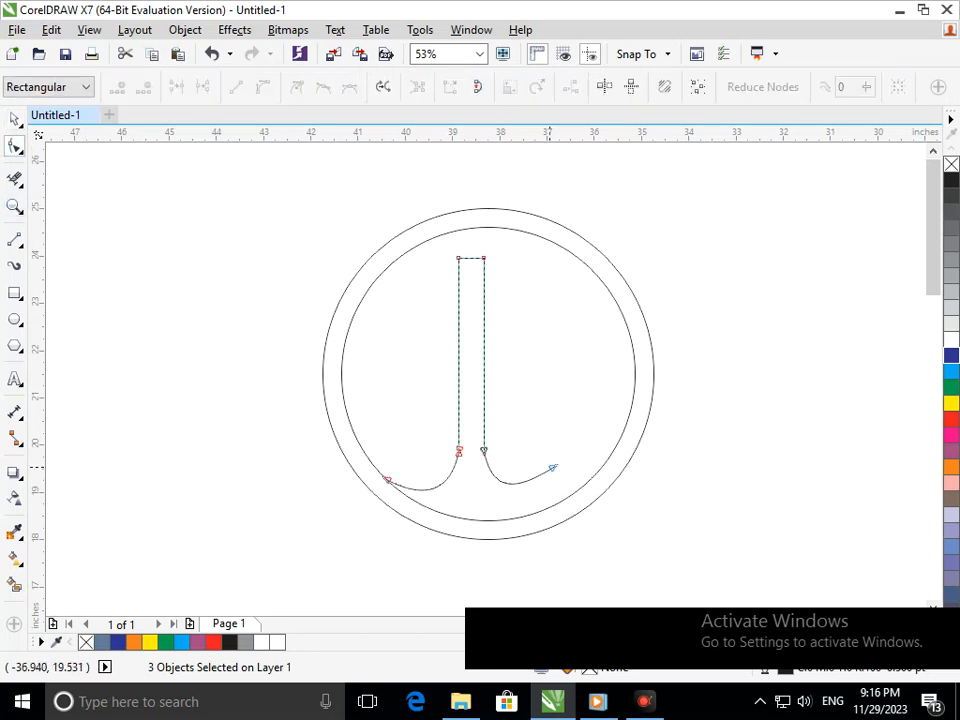
left_click_drag(552, 468, 563, 500)
left_click_drag(491, 490, 490, 495)
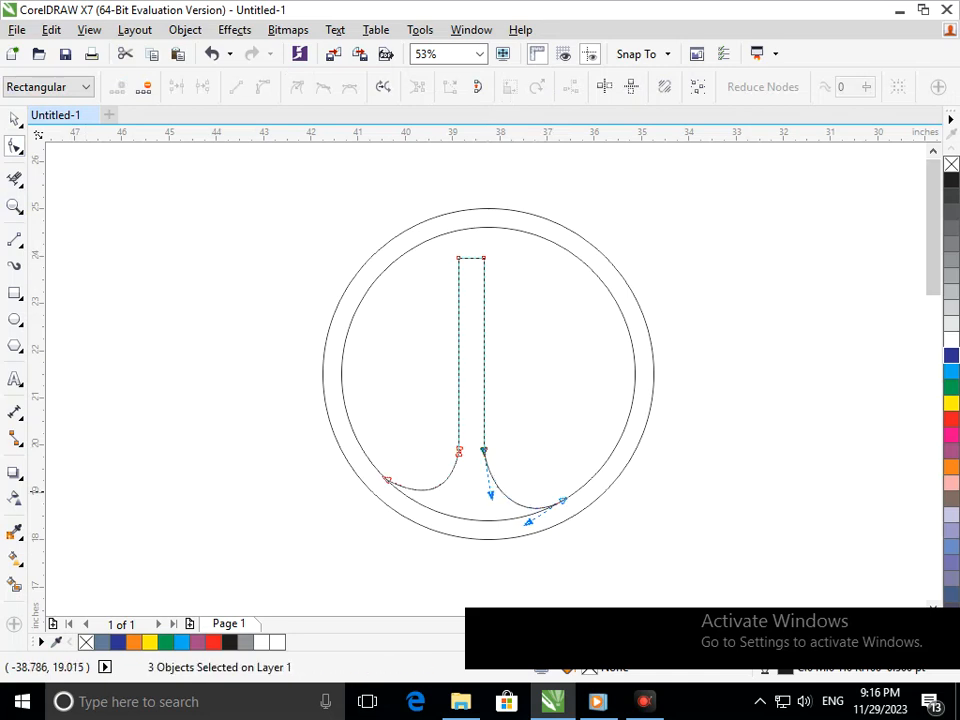
left_click_drag(390, 478, 417, 501)
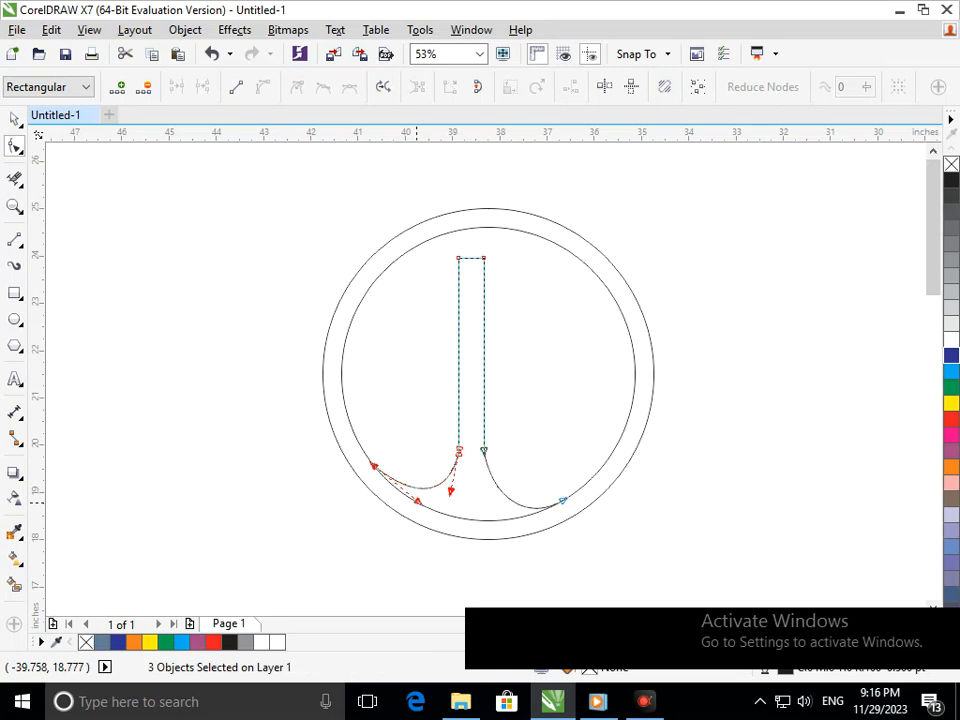
key("space")
key("Escape")
Step: Shift the stem and flare curves right to about the circle's centre and reattach both curve ends to the inner circle
left_click_drag(288, 272, 480, 365)
mouse_move(297, 256)
left_mouse_down()
mouse_move(598, 540)
mouse_move(638, 534)
mouse_move(627, 526)
left_mouse_up()
mouse_move(495, 478)
left_mouse_down()
mouse_move(524, 476)
mouse_move(509, 481)
left_mouse_up()
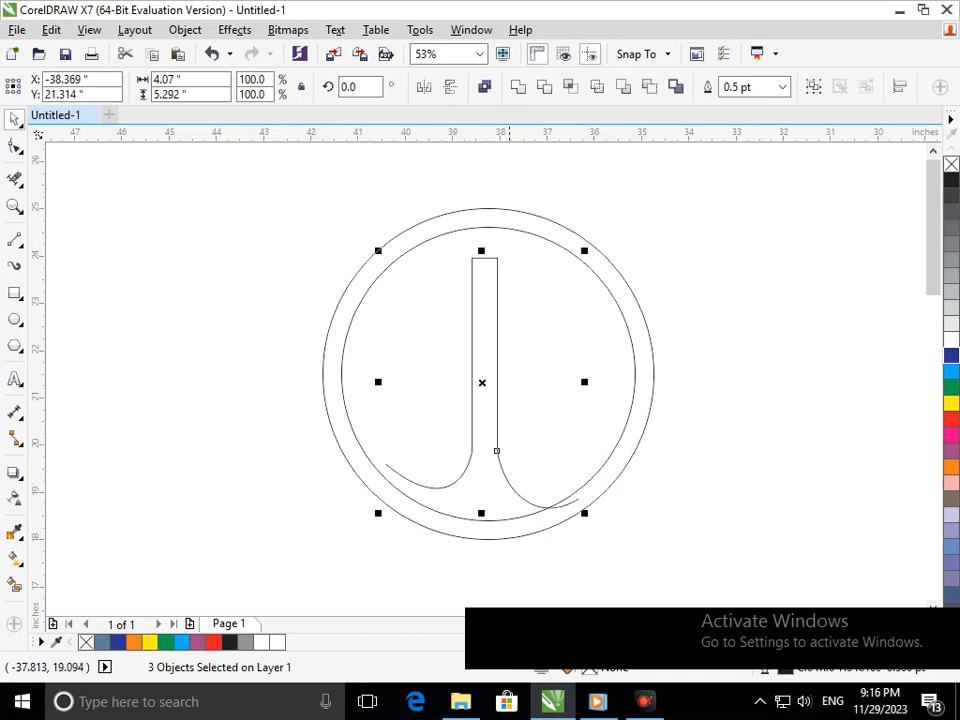
left_click(15, 147)
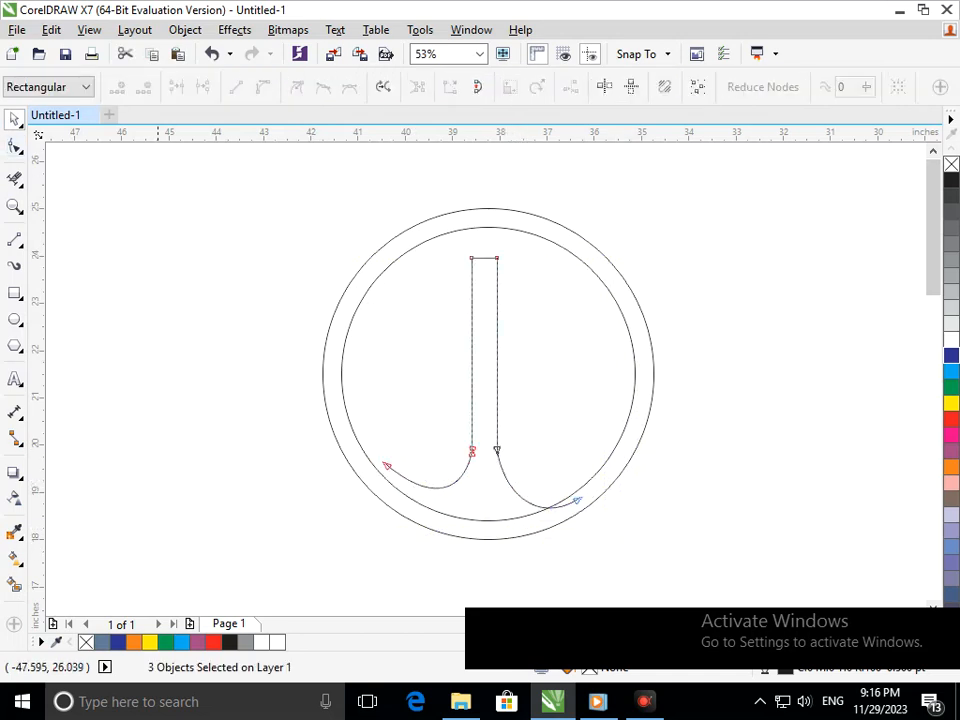
left_click_drag(388, 465, 383, 478)
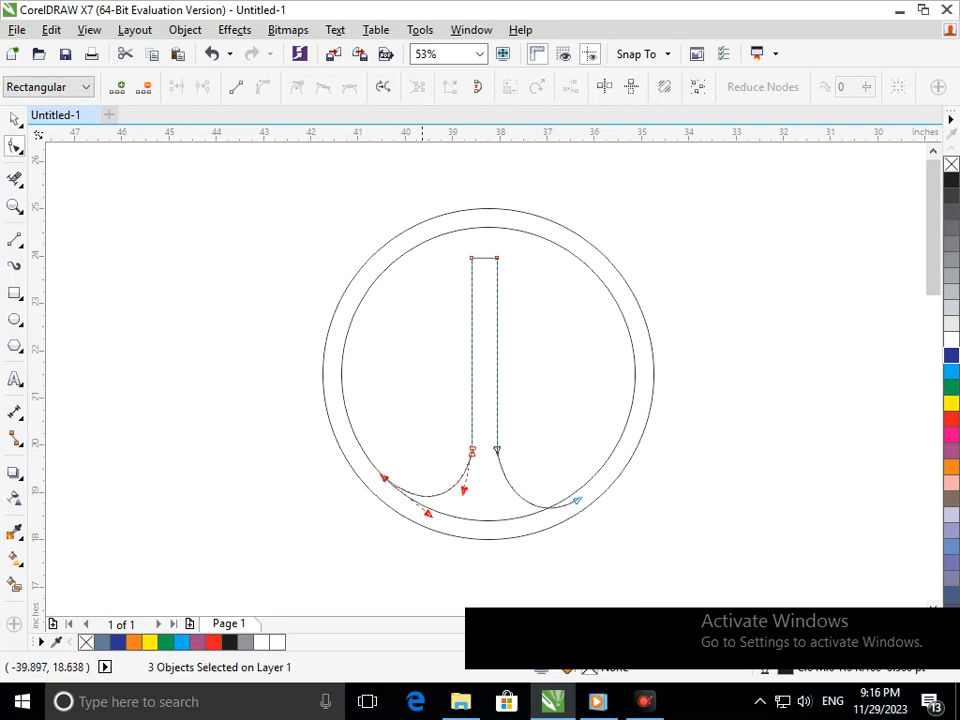
mouse_move(576, 497)
left_mouse_down()
mouse_move(577, 480)
mouse_move(585, 484)
left_mouse_up()
left_click_drag(504, 494, 504, 501)
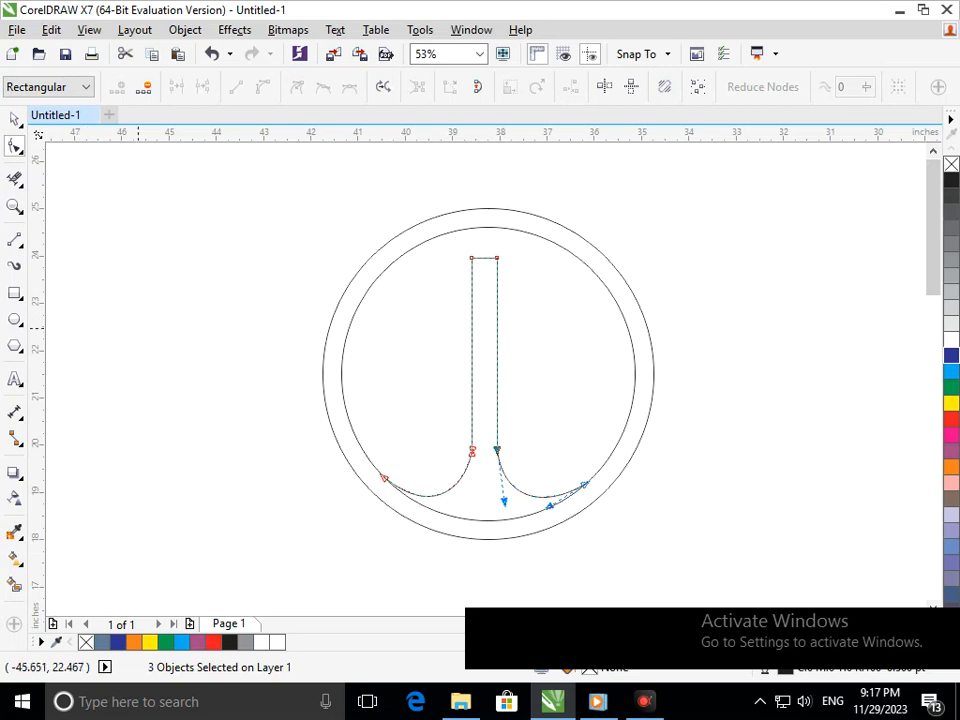
Step: Draw a horizontal line through the circles' centre and extend it to about 11.25 inches, past both sides of the outer circle
left_click(15, 240)
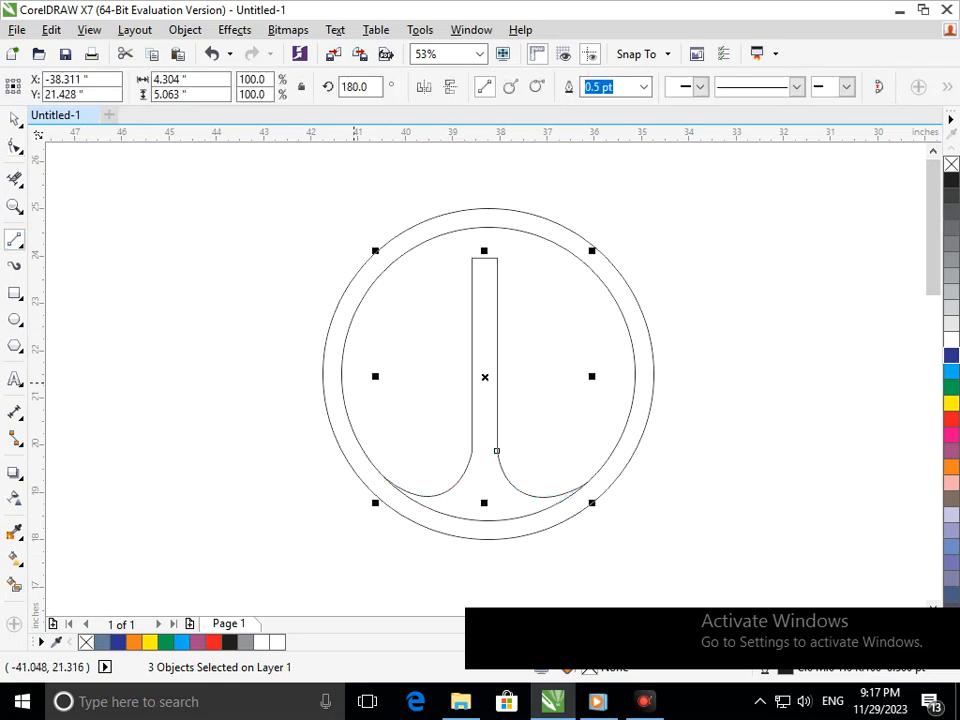
left_click_drag(341, 374, 696, 374)
left_click_drag(332, 374, 243, 374)
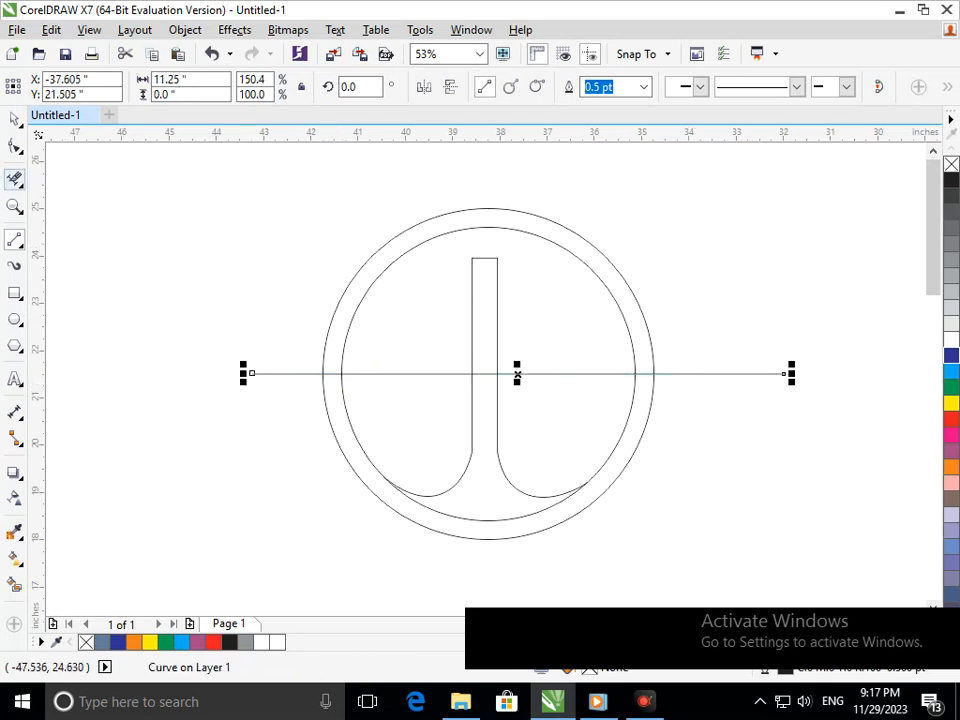
Step: Delete the upper stem, the inner circle's upper half and the line segments on both sides of the stem
left_click(15, 180)
left_click_drag(430, 296, 510, 311)
left_click_drag(418, 358, 424, 388)
left_click_drag(540, 360, 547, 399)
left_click_drag(347, 297, 420, 318)
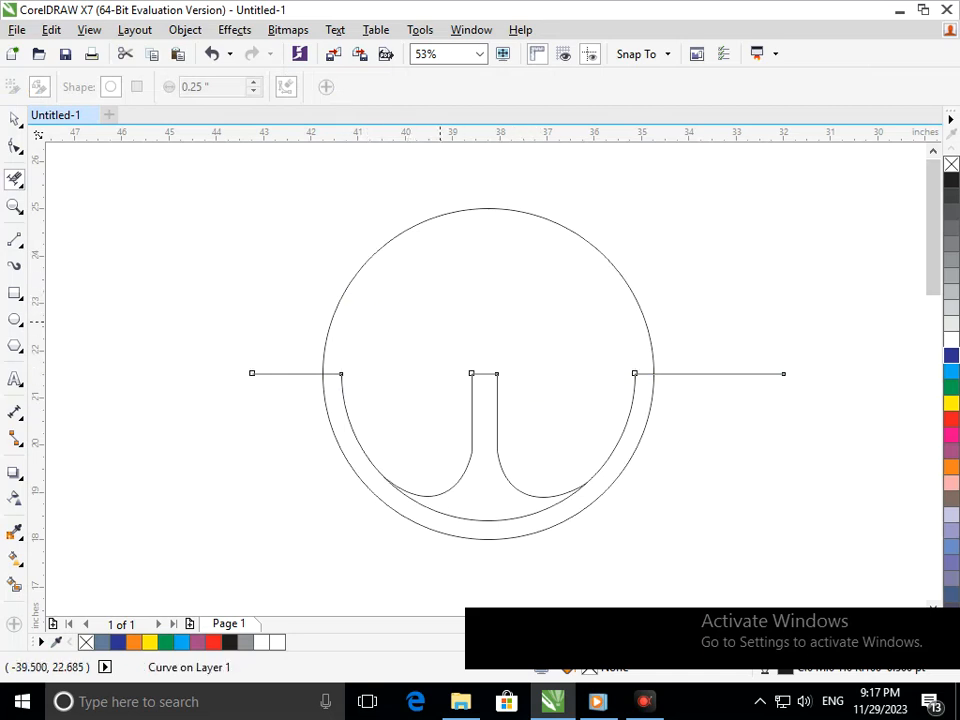
Step: Delete the remaining horizontal line pieces outside the outer circle and between the two circles
left_click_drag(688, 350, 709, 410)
left_click_drag(271, 344, 281, 492)
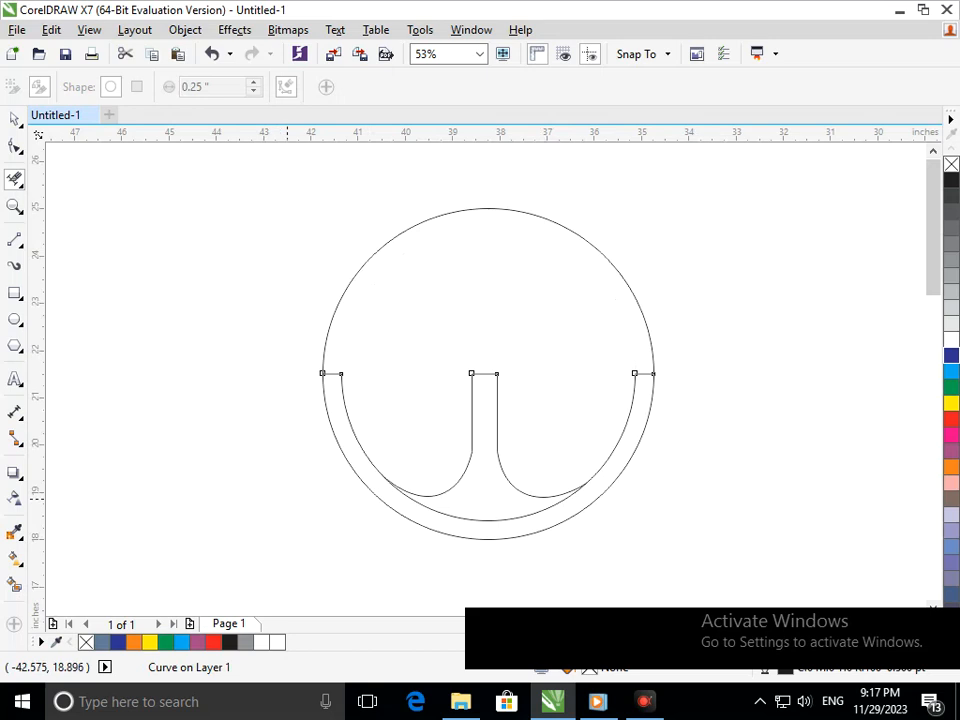
left_click(644, 373)
left_click(14, 119)
left_click(56, 320)
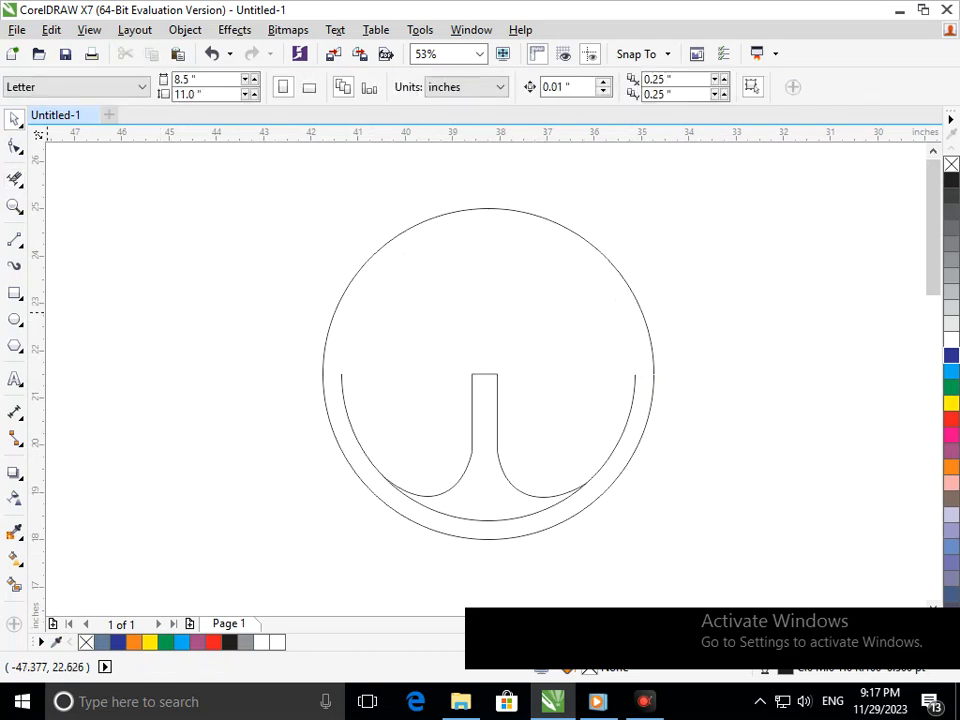
Step: Draw a lower horizontal line about 7.9 inches long and delete its outer ends and the stem and inner arc sides above it
left_click(14, 240)
mouse_move(304, 411)
left_mouse_down()
mouse_move(686, 452)
mouse_move(685, 413)
left_mouse_up()
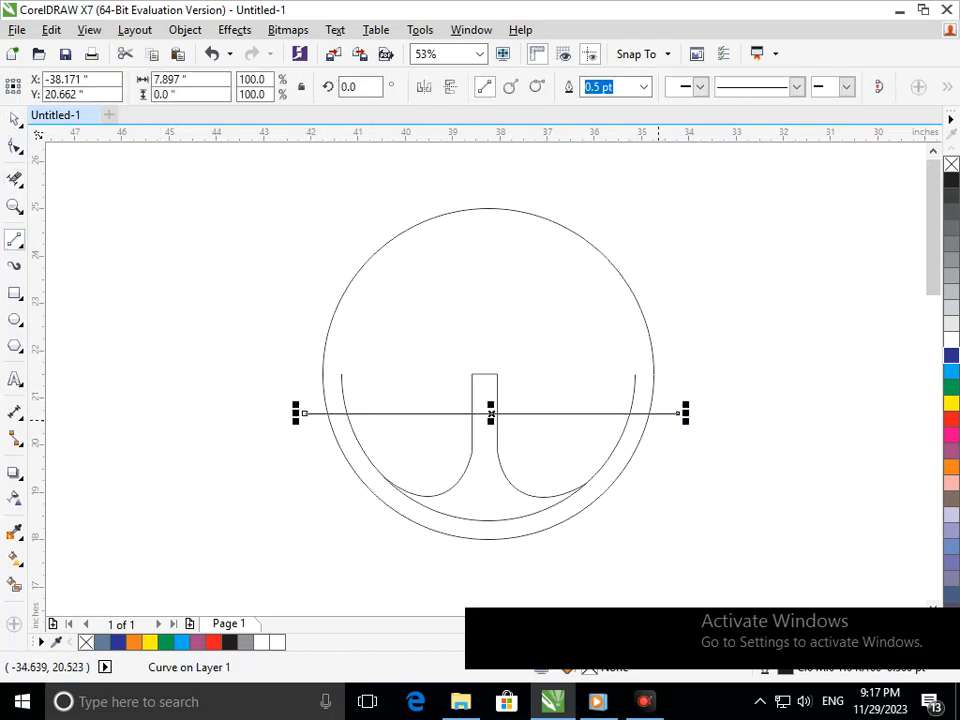
left_click(14, 179)
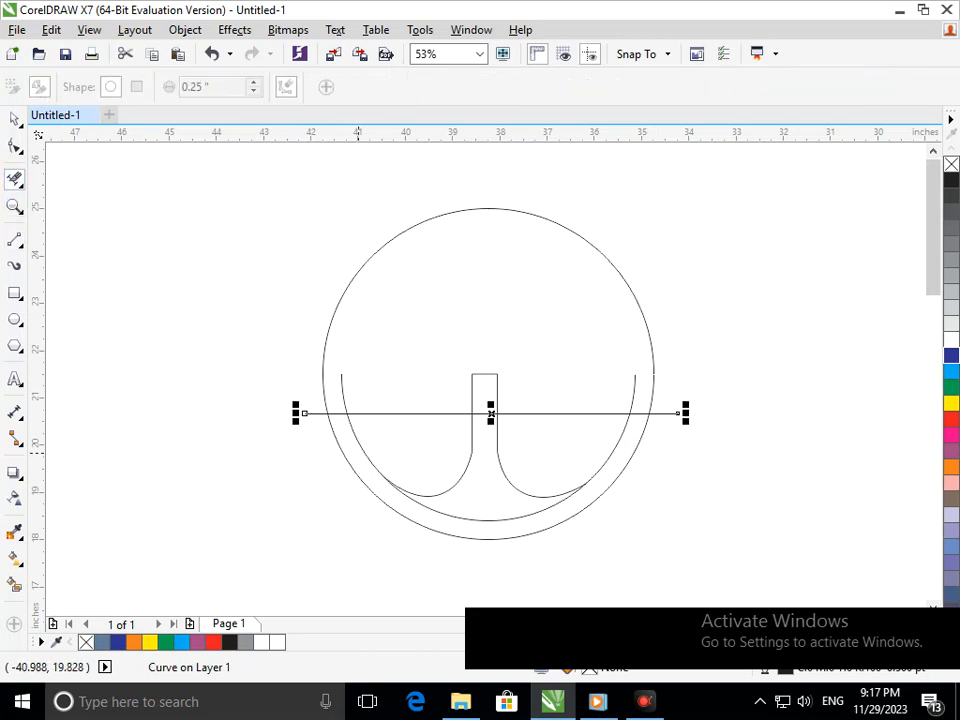
left_click(341, 397)
left_click(311, 413)
left_click_drag(448, 384, 540, 393)
left_click(666, 413)
left_click(633, 398)
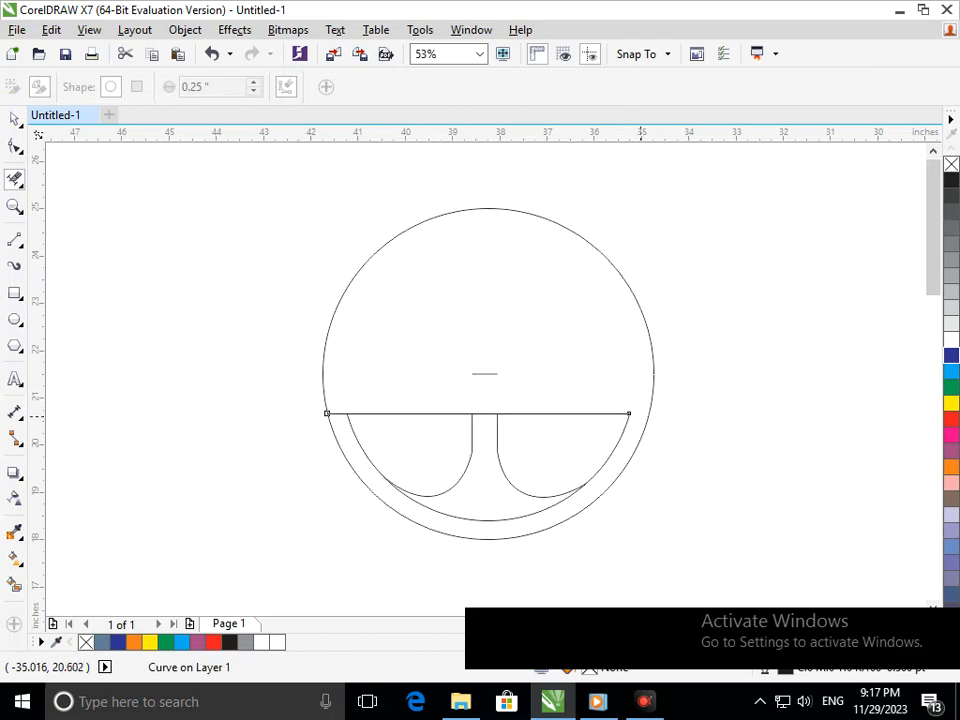
Step: Delete the leftover line pieces around the stem, keeping only the short cap that closes its top
left_click(560, 413)
left_click(427, 414)
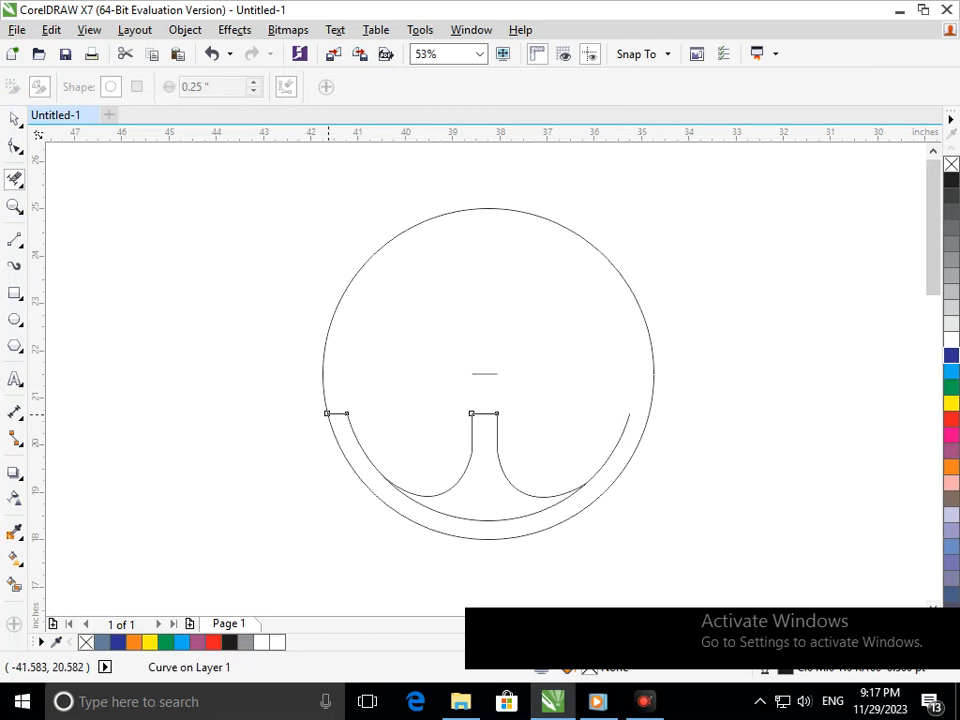
left_click(339, 411)
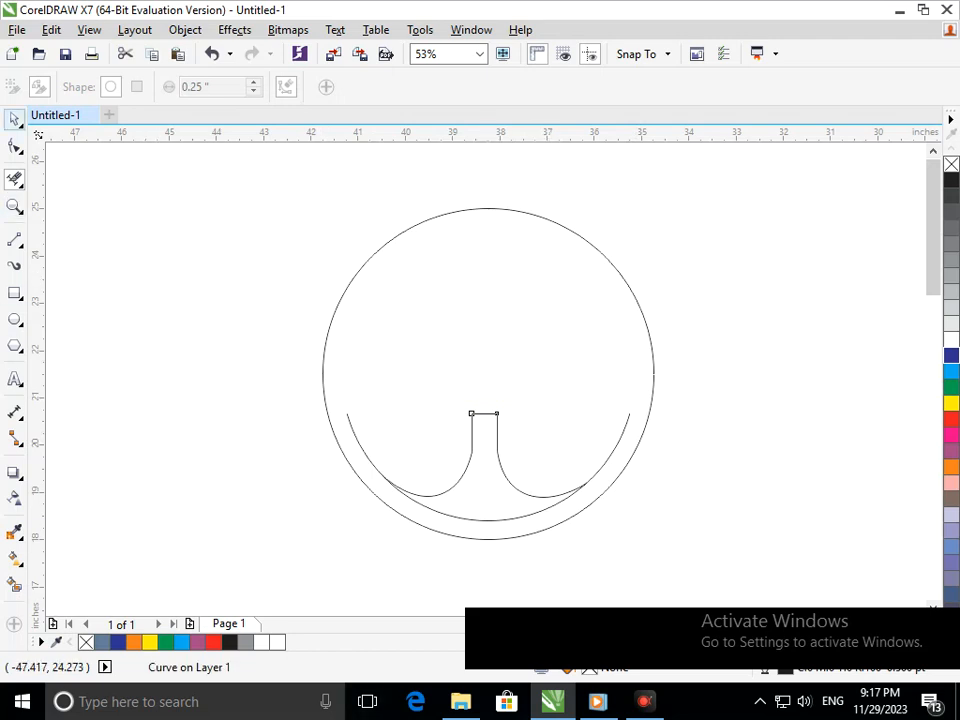
Step: Set the outline width of the stem and inner arc curves to 24 pt
left_click(15, 119)
mouse_move(231, 347)
left_mouse_down()
mouse_move(639, 510)
mouse_move(654, 528)
left_mouse_up()
left_click(782, 87)
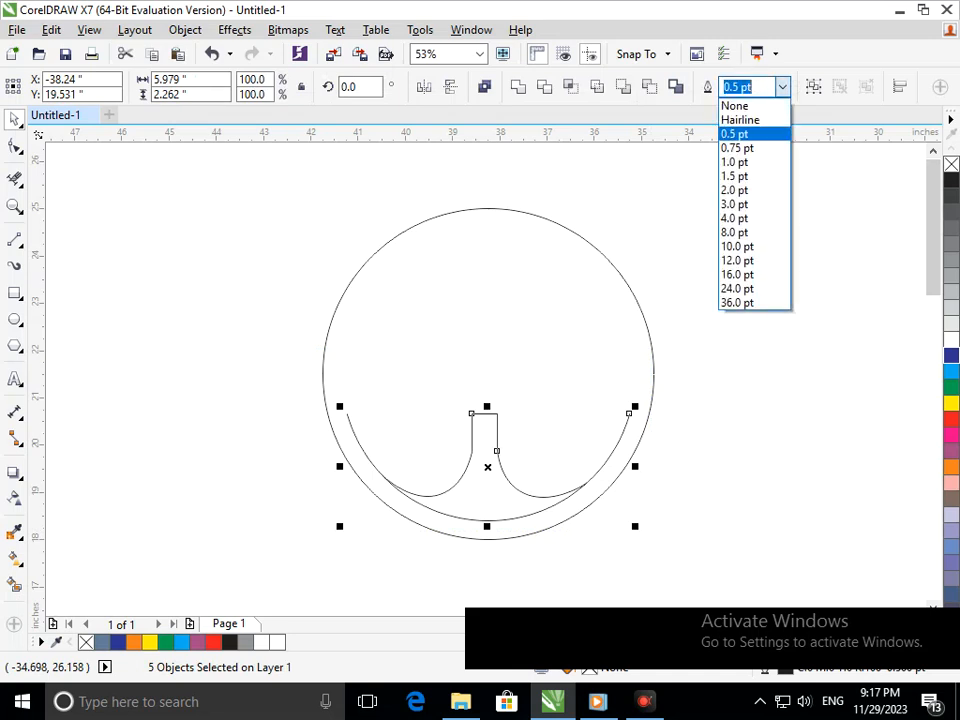
left_click(745, 288)
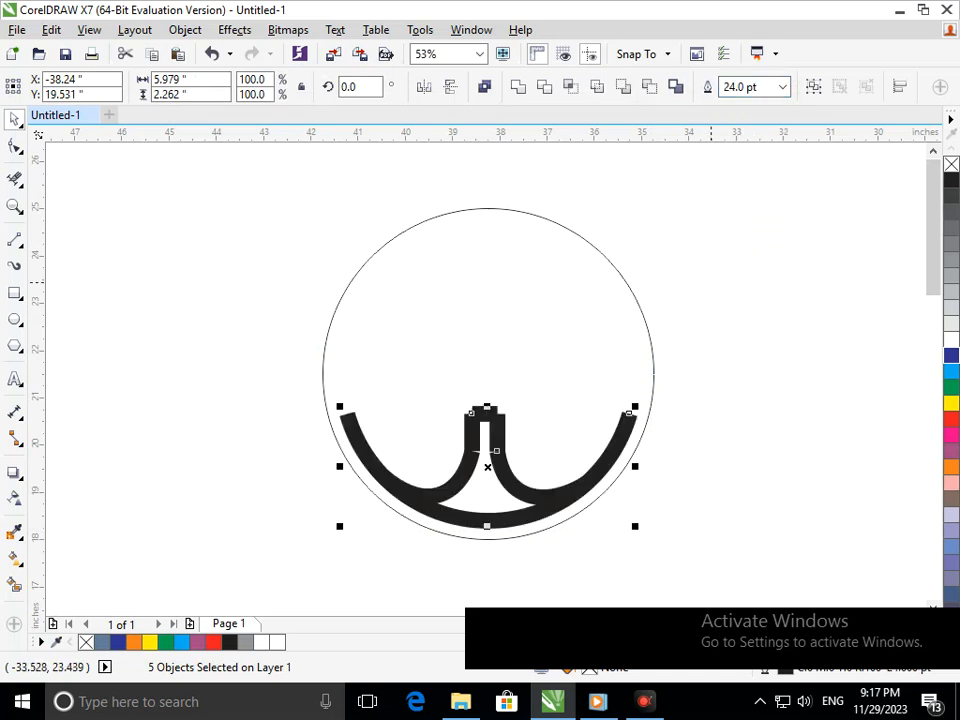
Step: Give the thick curves rounded corners and round line caps, with the outline behind the fill and scaling with the object
key("F12")
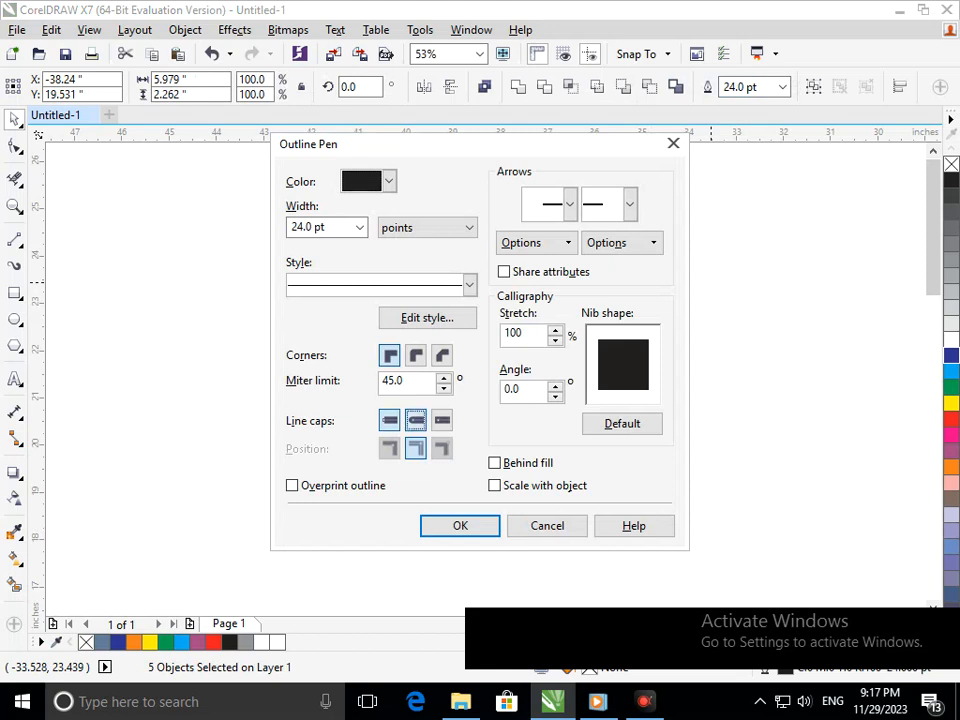
left_click(494, 463)
left_click(494, 485)
left_click(470, 525)
left_click(596, 563)
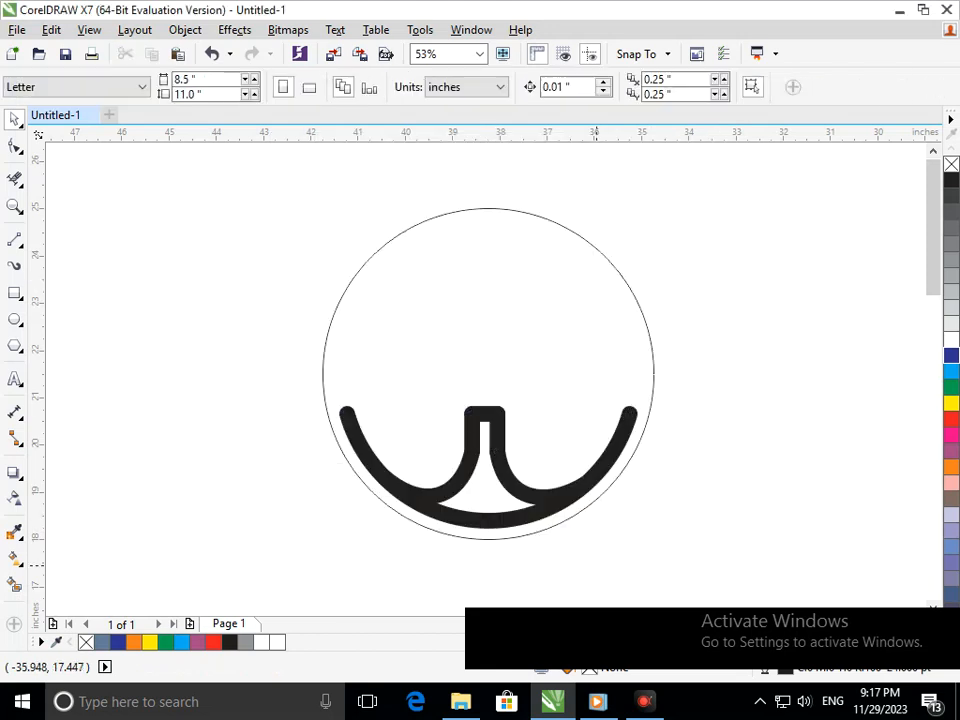
Step: Create a vertically mirrored copy of the thick stem and arc shape in the upper half of the circle
left_click_drag(688, 556, 289, 348)
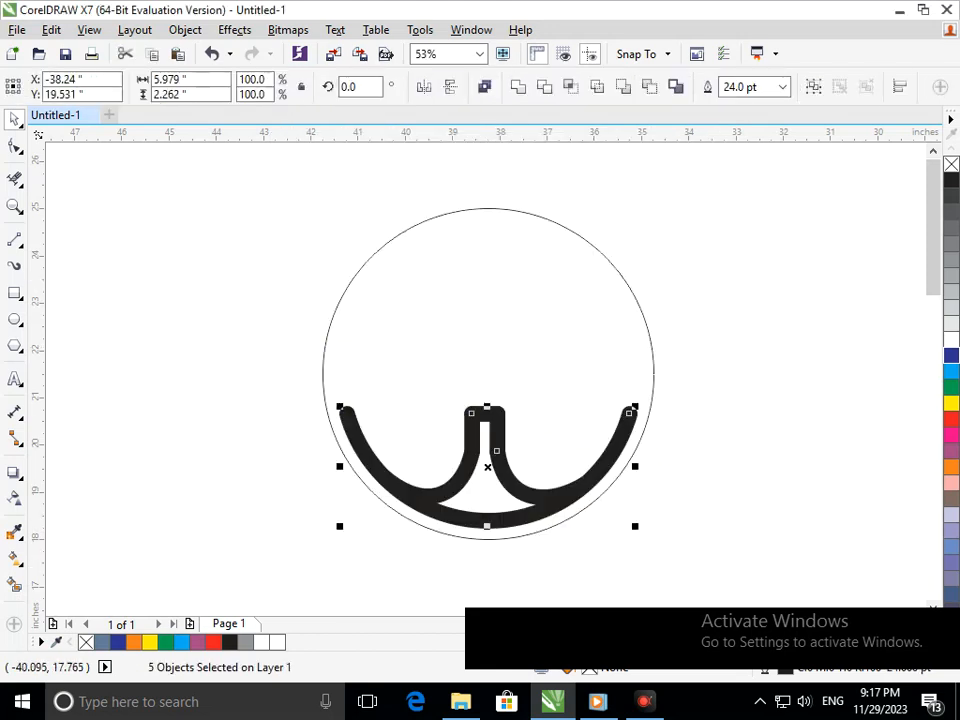
left_click_drag(488, 526, 487, 133)
left_click(722, 390)
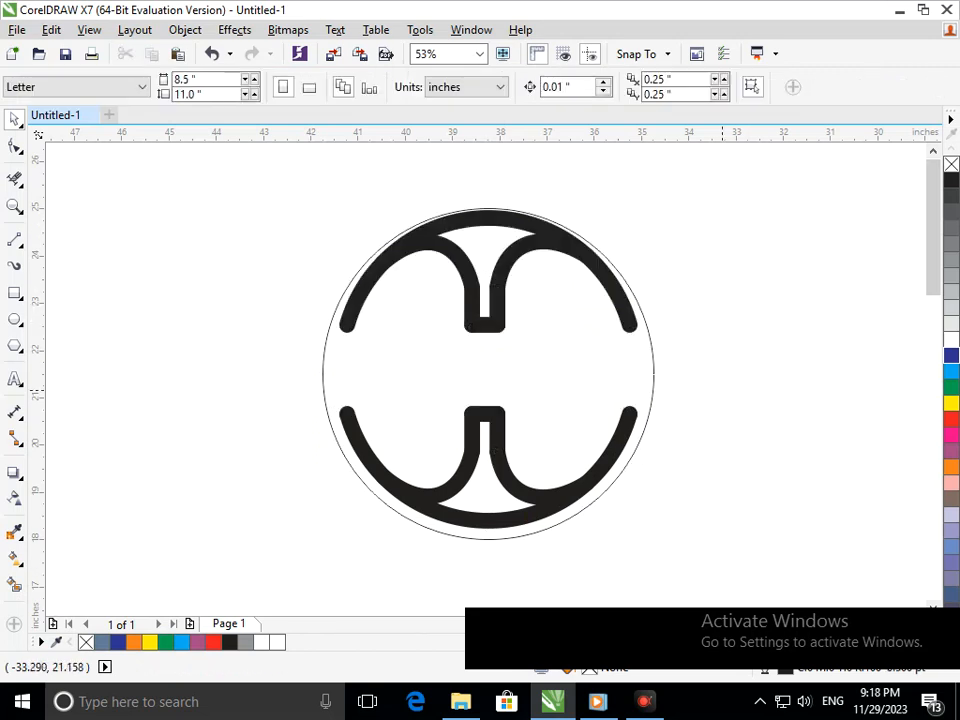
Step: Smart-fill the enclosed lower stem area with light blue and the enclosed upper stem area with dark blue
left_click(14, 584)
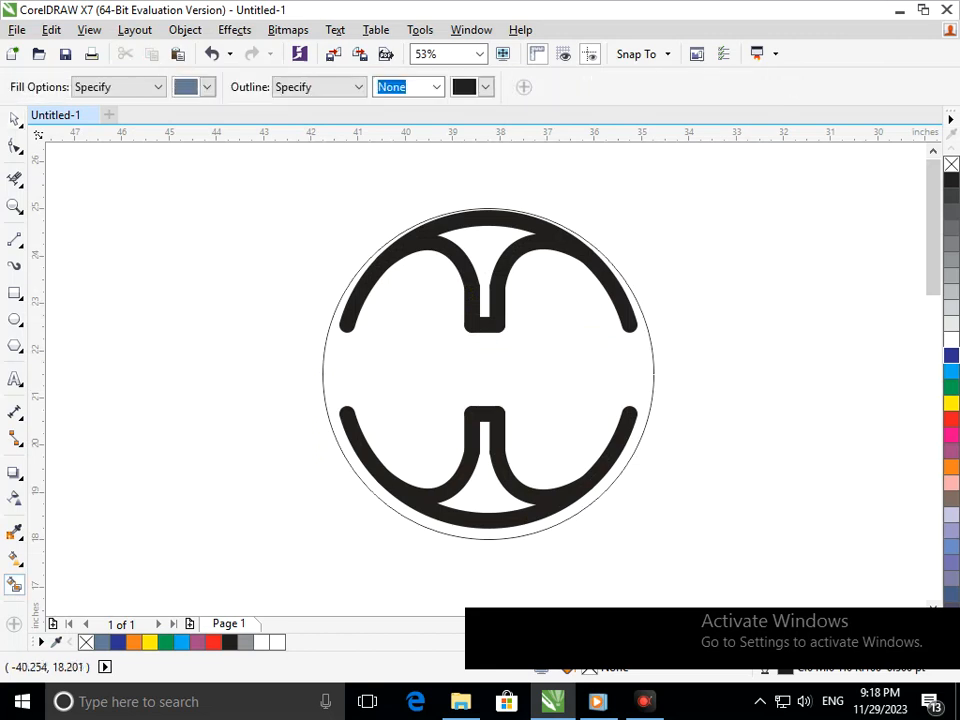
left_click(492, 496)
left_click(951, 371)
left_click(488, 250)
left_click(951, 355)
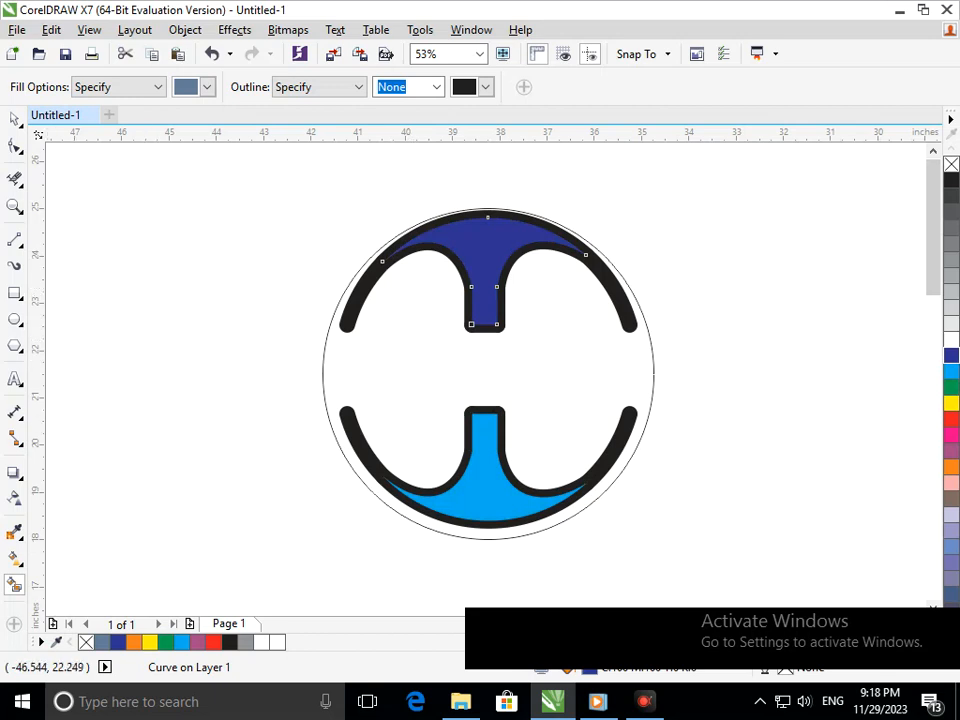
Step: Delete the thin outer circle around the emblem
left_click(19, 151)
left_click(75, 210)
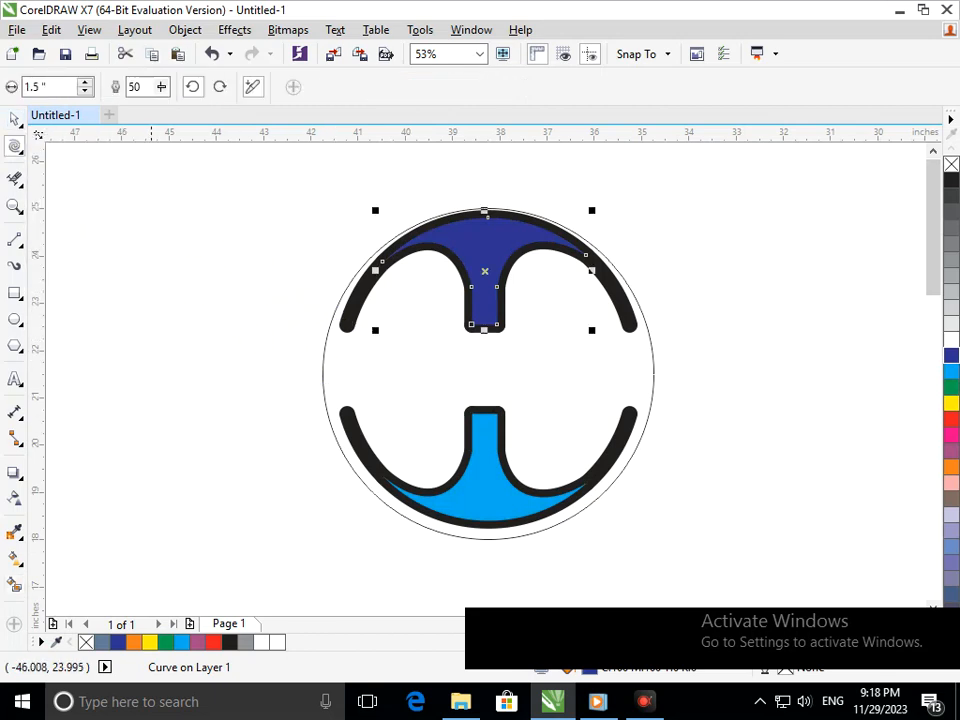
left_click(14, 119)
left_click(294, 388)
left_click(324, 390)
key("Delete")
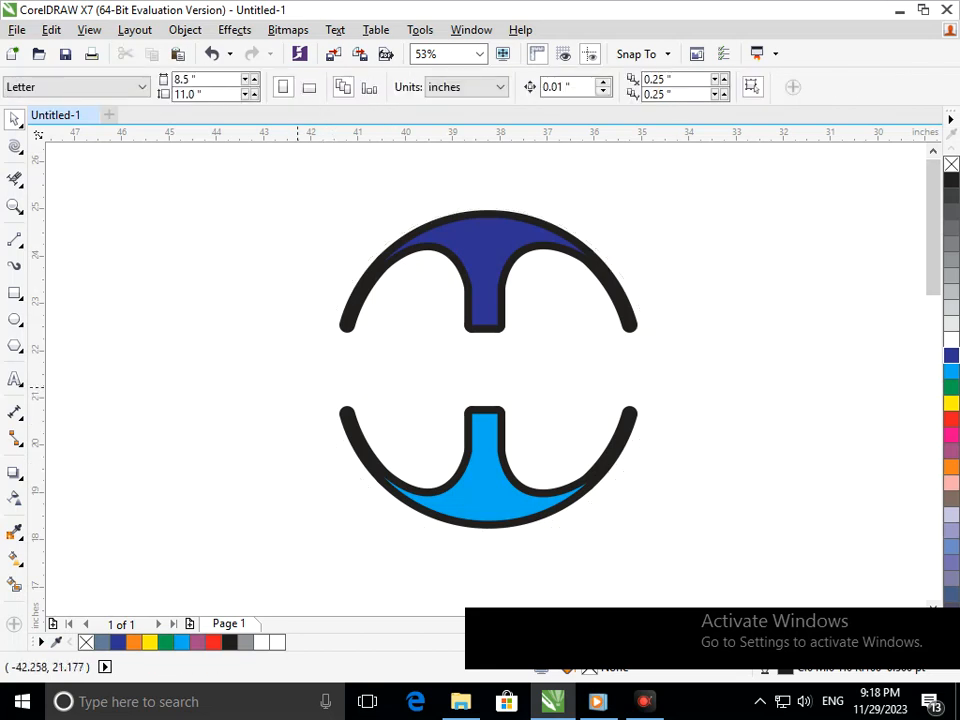
Step: Recolor the outlines of the emblem's lower half to muted purple
left_click_drag(299, 387, 700, 580)
right_click(951, 356)
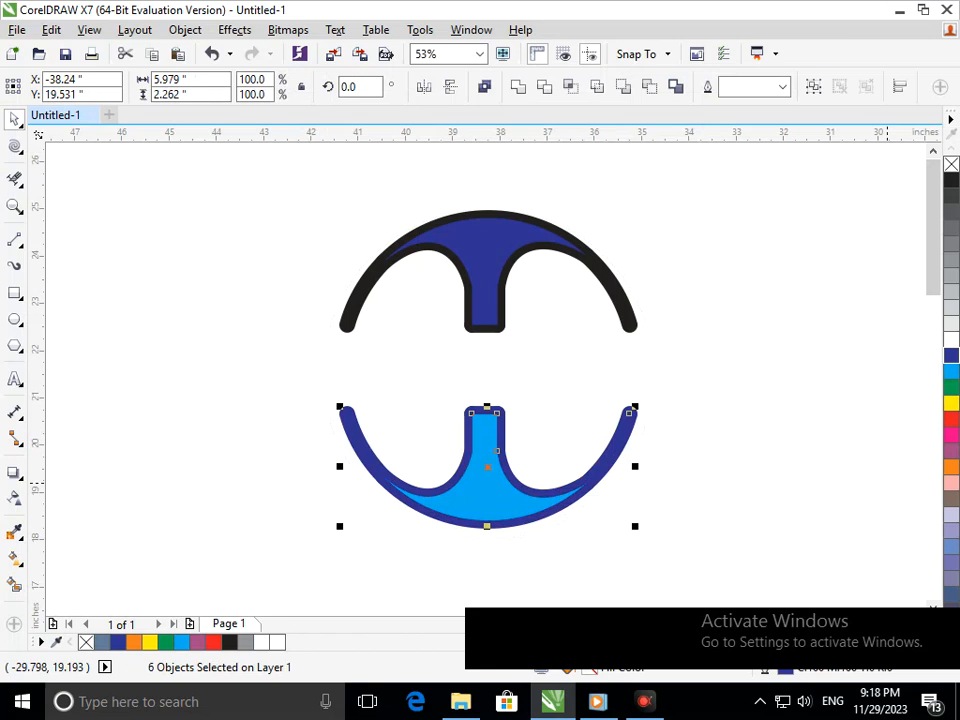
right_click(951, 450)
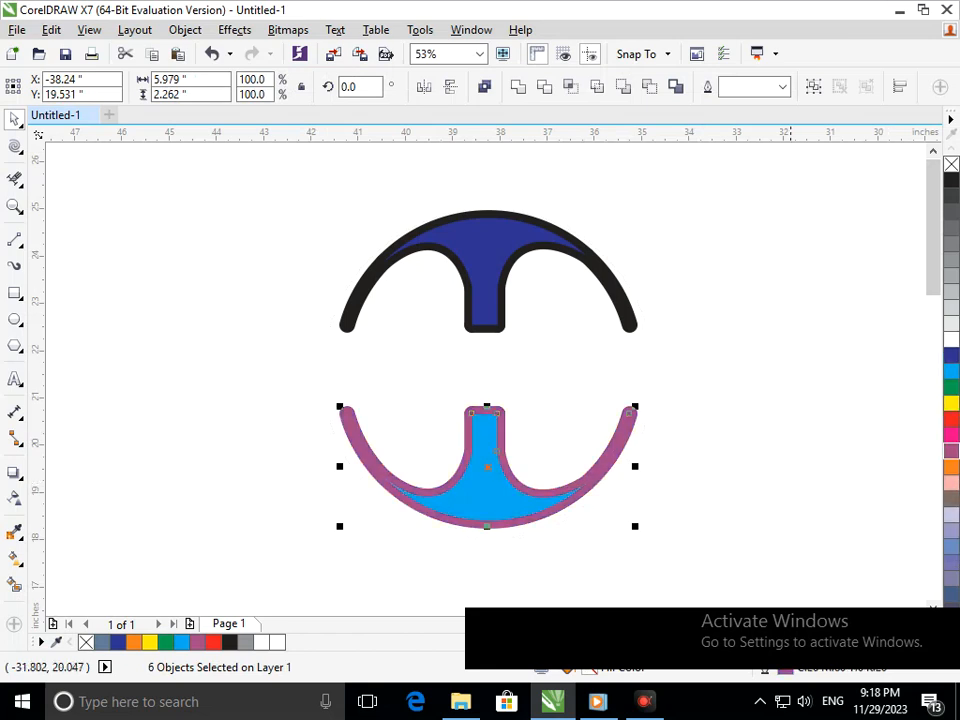
left_click(790, 442)
Step: Recolor the outlines of the emblem's upper half to red
left_click_drag(264, 161, 722, 397)
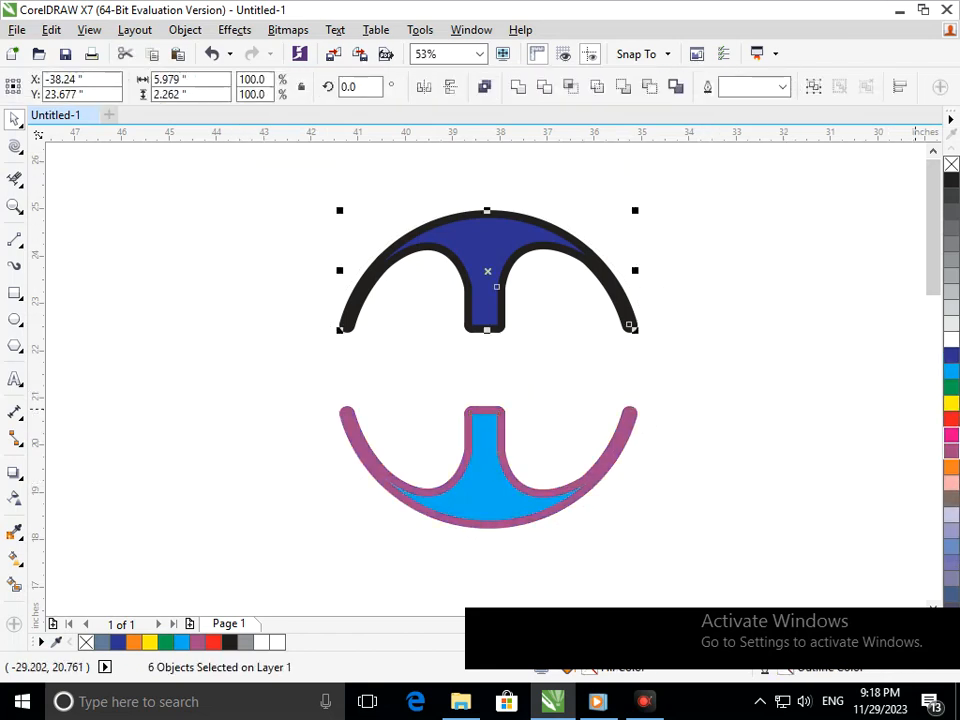
right_click(951, 418)
left_click(733, 461)
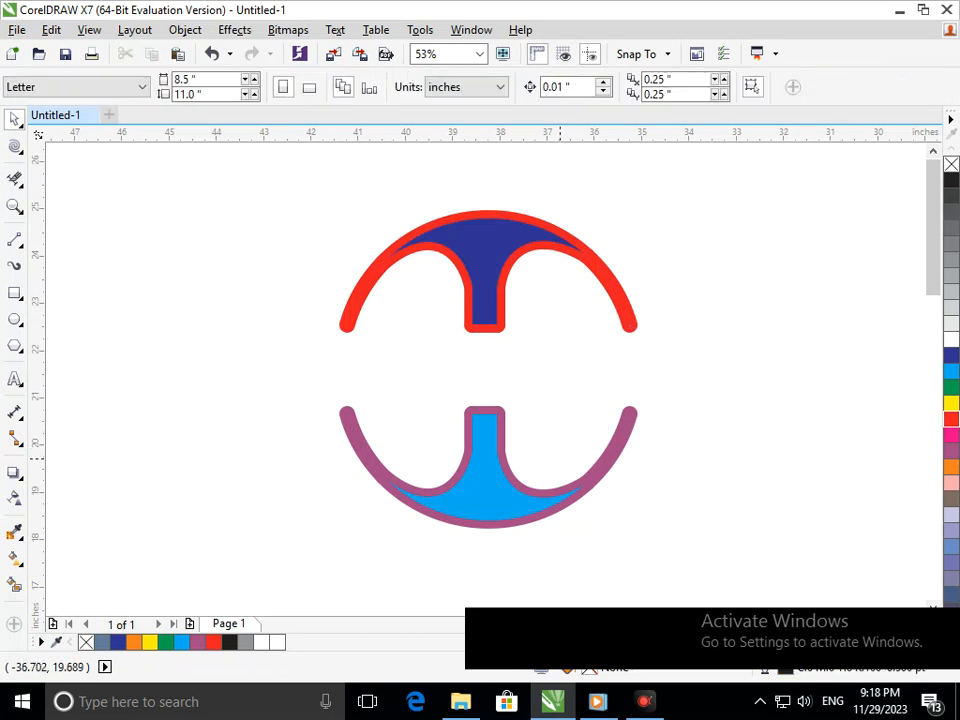
Step: Add the two-line artistic text "GRAPHIC DESIGNING" in the empty area beside the emblem, with one word per line
left_click(15, 379)
left_click(108, 296)
type("G")
type("RAP")
key("BackSpace")
type("APHIC ")
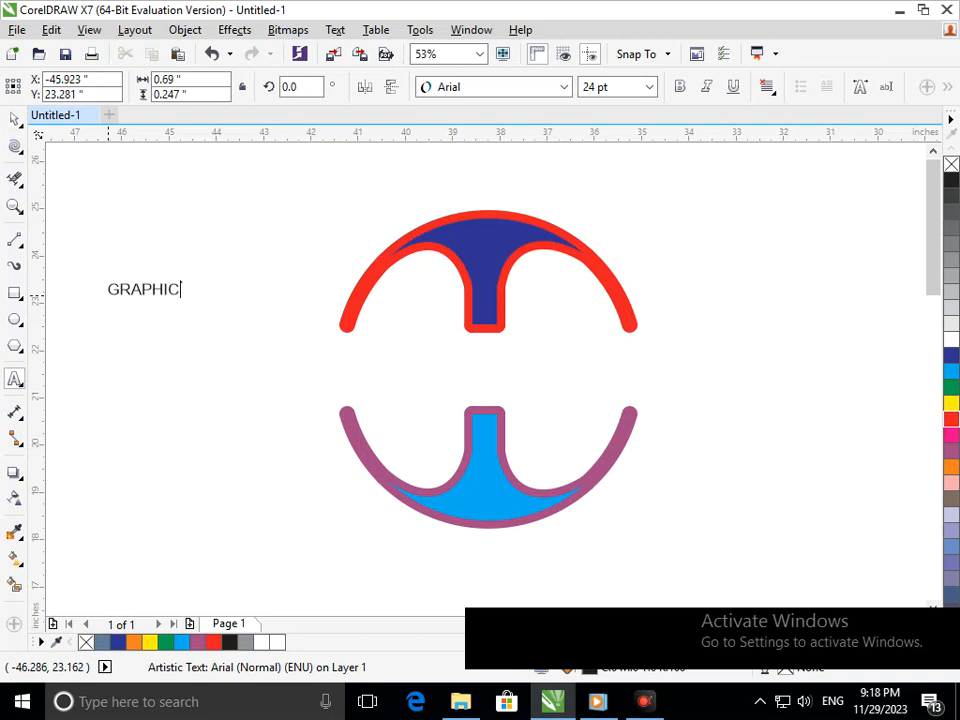
type("DESIGNING")
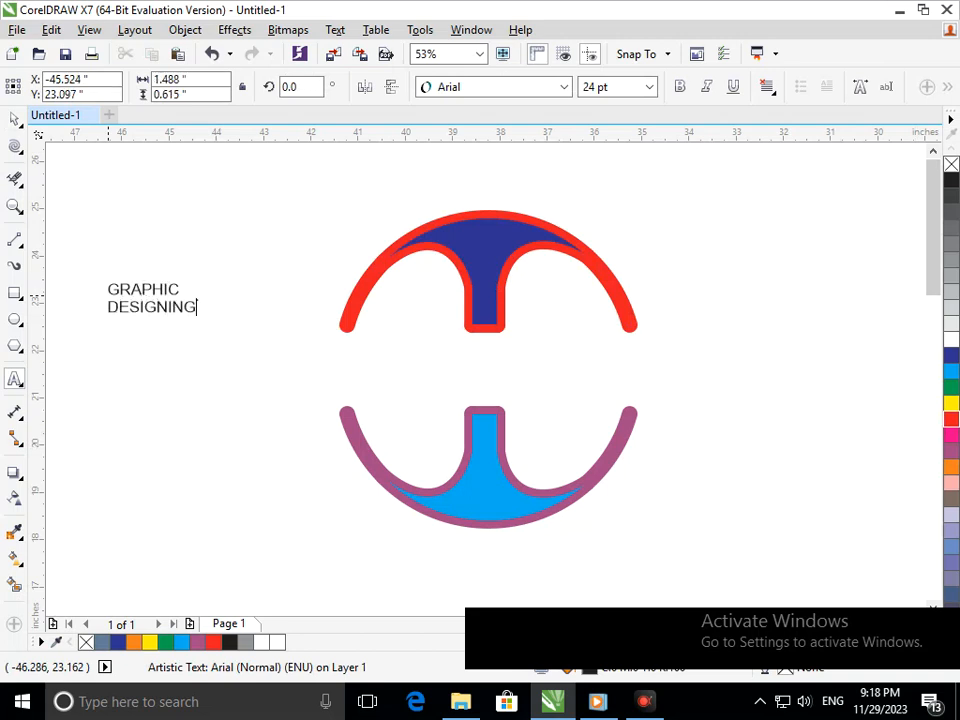
Step: Enlarge the text to about 41.6 pt and move it into the gap between the emblem's two halves
key("ctrl+space")
left_click_drag(200, 319, 233, 330)
key("F10")
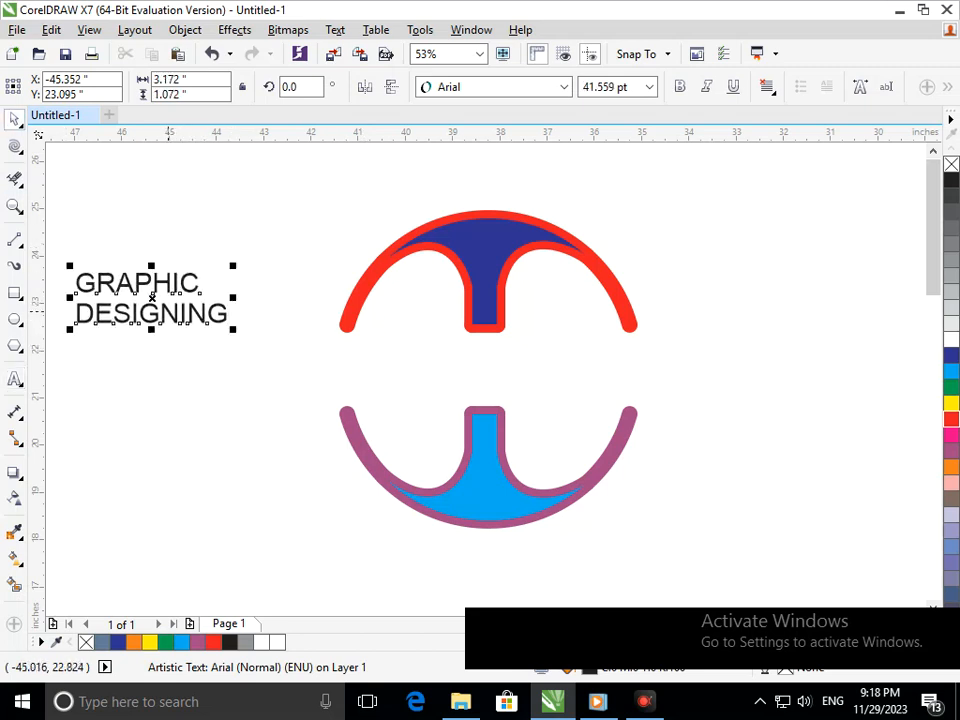
left_click_drag(151, 297, 493, 370)
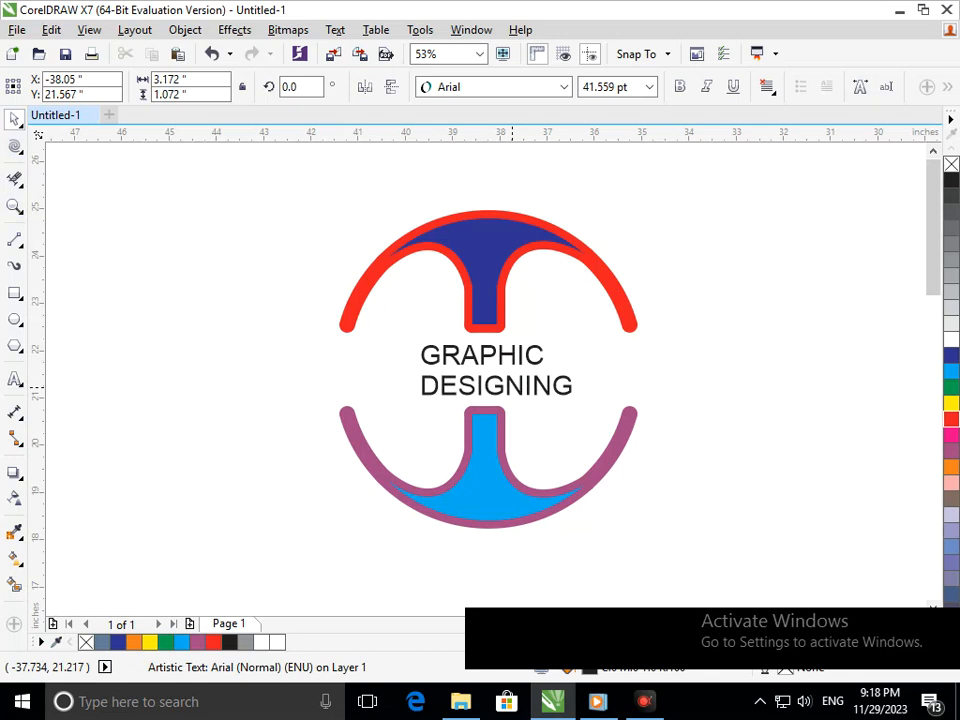
key("Escape")
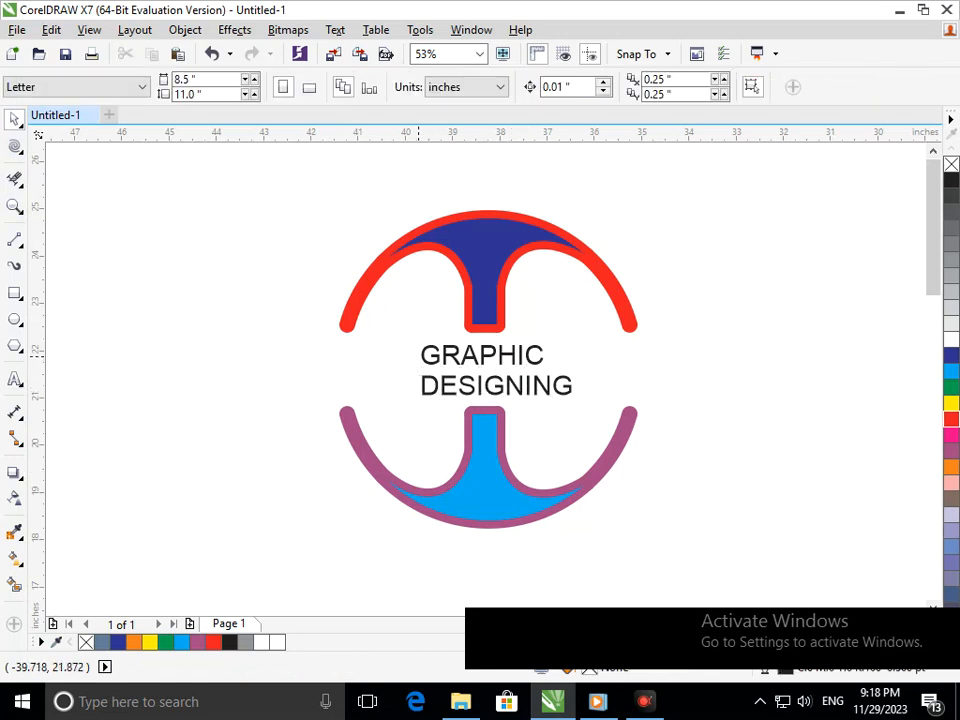
Step: Center-align the two text lines and shift the text slightly so it sits centered between the stems
left_click(421, 355)
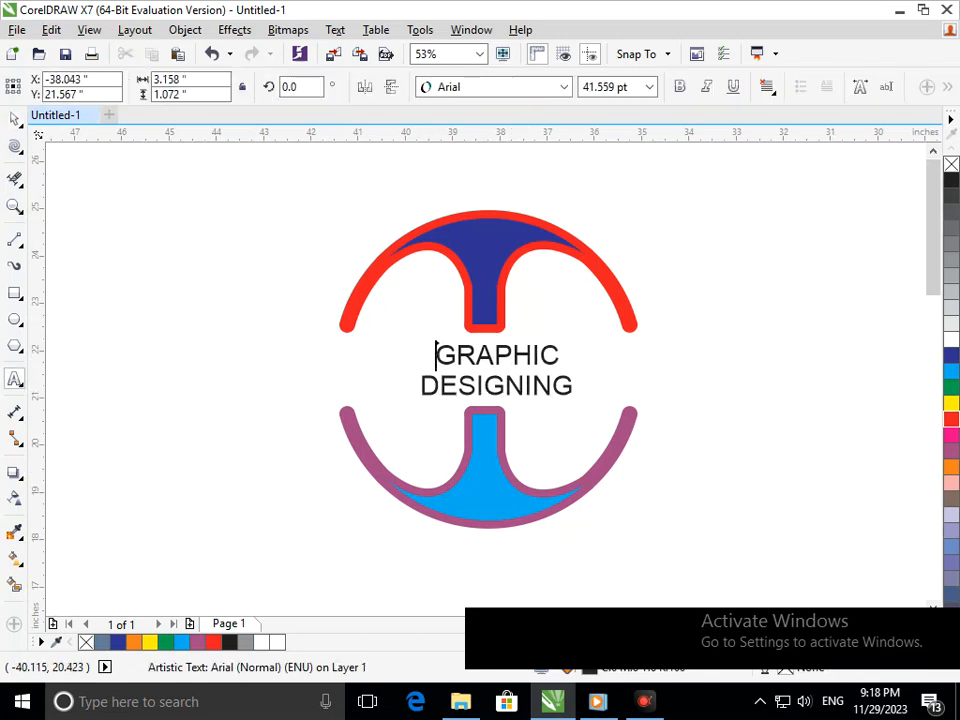
left_click(14, 119)
left_click(205, 320)
left_click_drag(465, 387, 457, 388)
Step: Color the fill and outline of the word "DESIGNING" muted purple
double_click(559, 394)
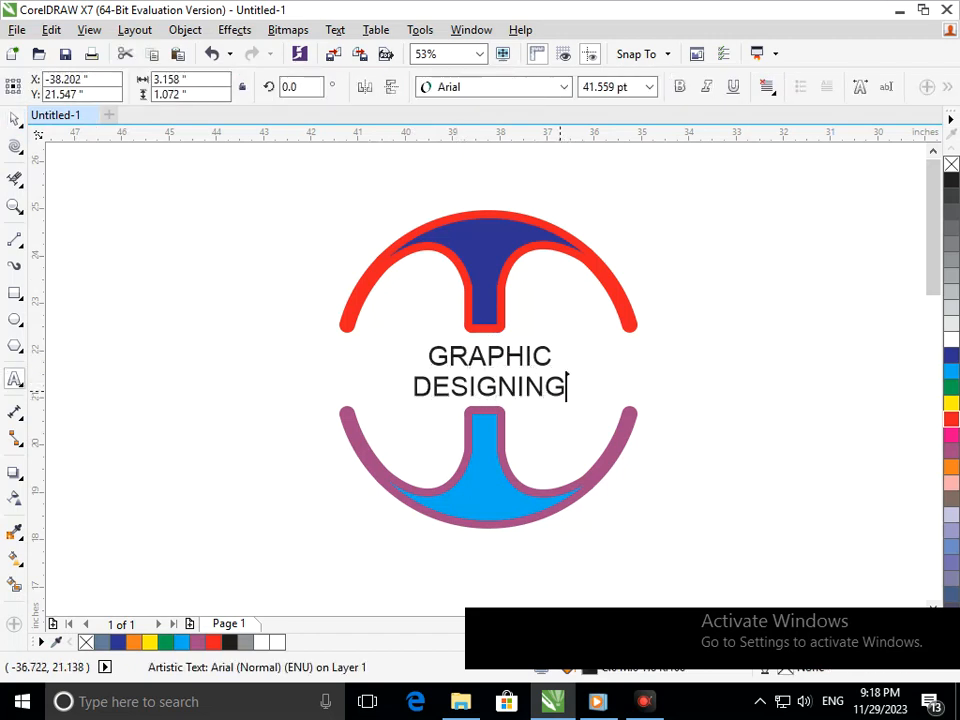
left_click_drag(563, 392, 419, 386)
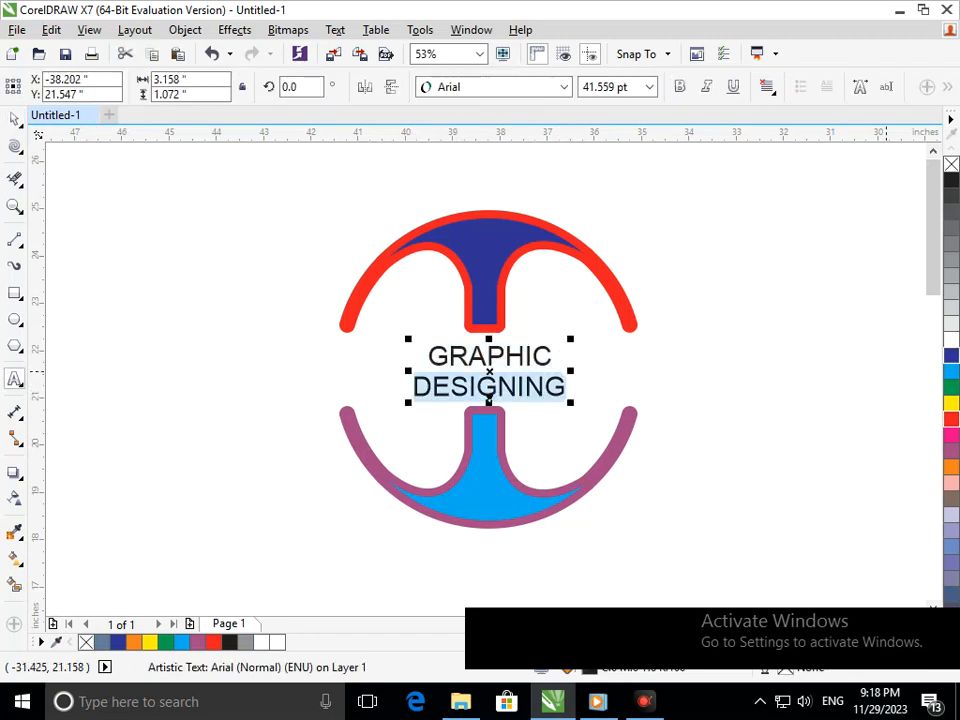
left_click(951, 451)
right_click(951, 451)
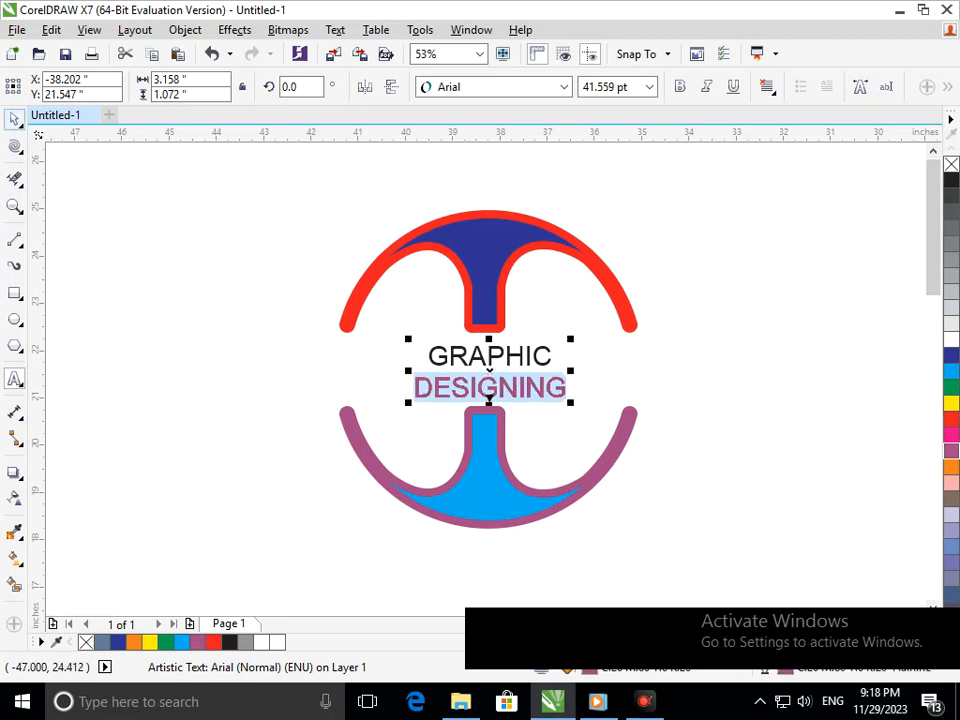
Step: Color the fill and outline of the word "GRAPHIC" dark blue
left_click(14, 119)
left_click(468, 340)
double_click(503, 358)
double_click(505, 357)
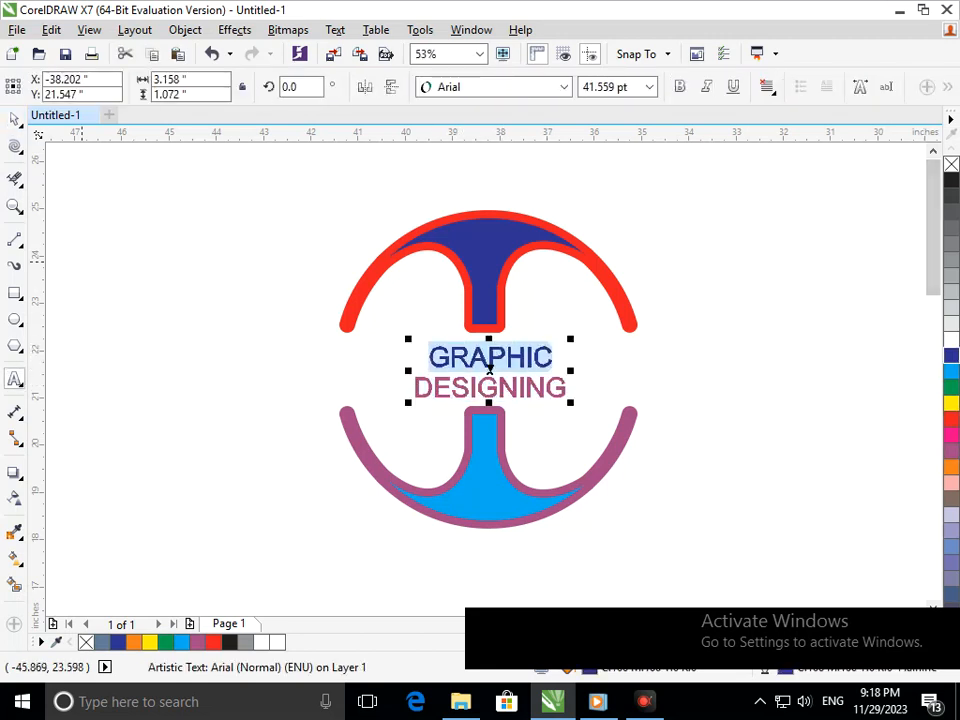
left_click(14, 119)
left_click(172, 254)
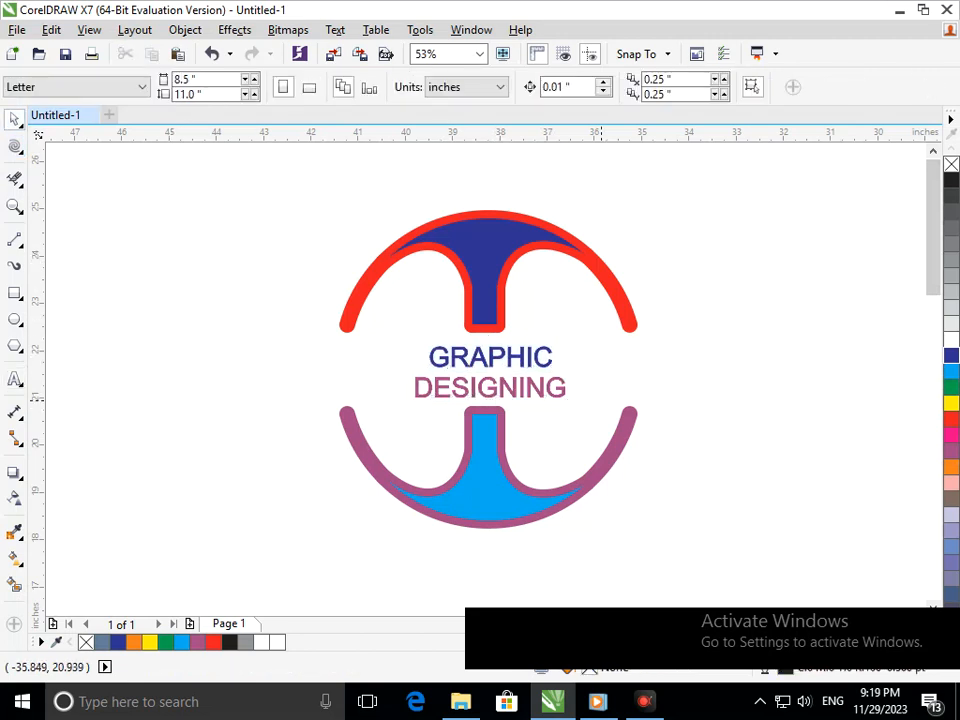
Step: Move the whole emblem with its text about 4.6 inches to the right
key("F3")
key("F2")
left_click_drag(68, 186, 235, 322)
left_click_drag(200, 222, 557, 506)
left_click_drag(366, 400, 504, 437)
key("Escape")
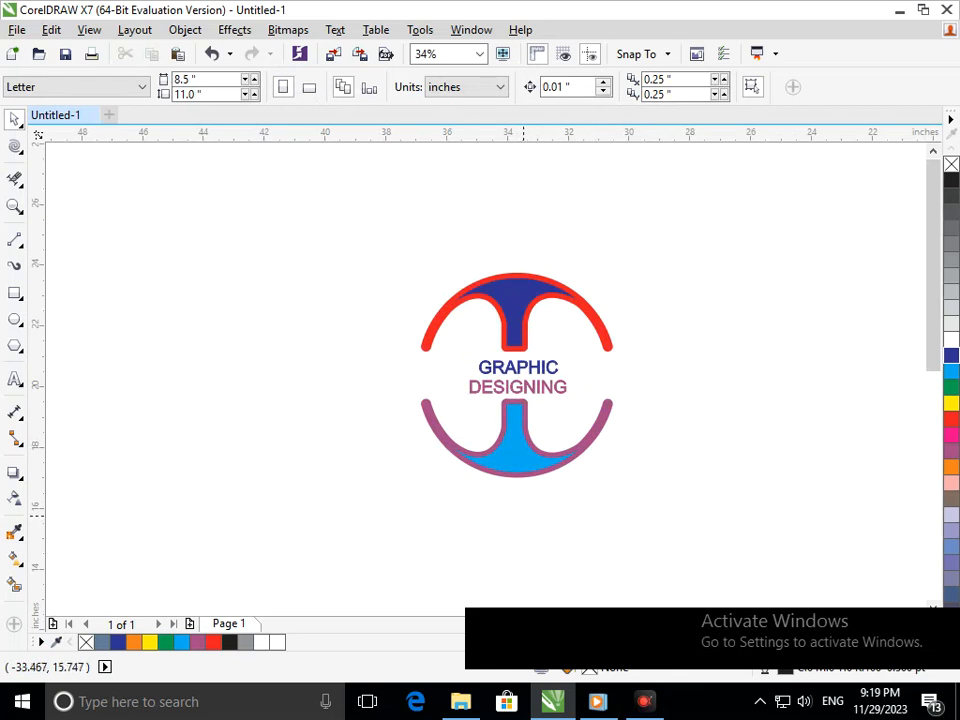
Step: Scale the whole emblem with its text up by about 31% and move it slightly to the left
left_click_drag(371, 246, 686, 536)
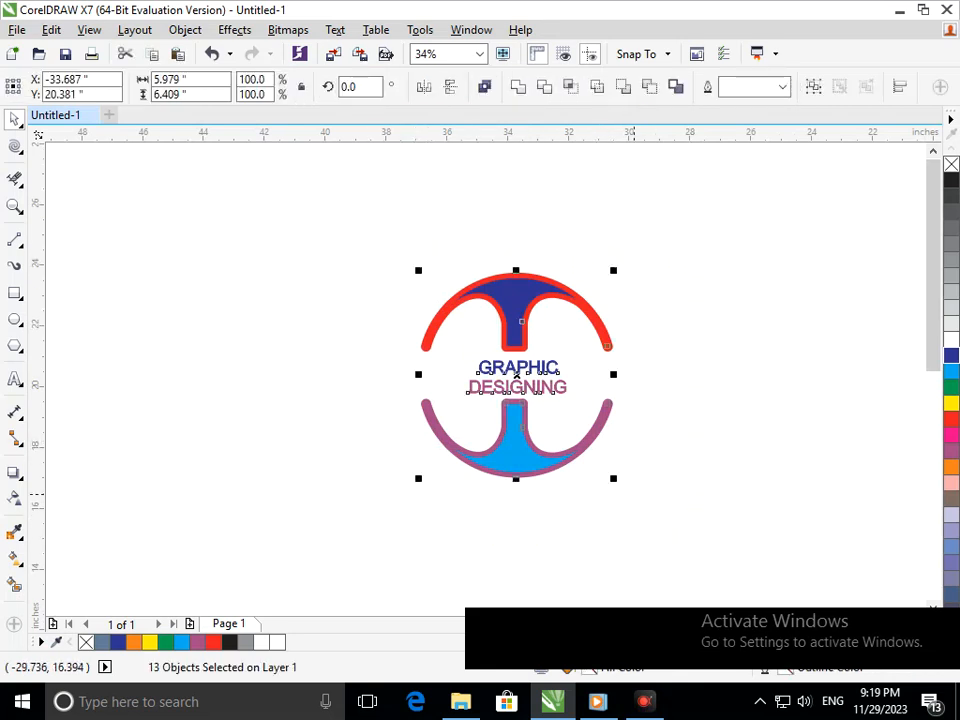
left_click_drag(613, 478, 633, 523)
left_click_drag(576, 490, 483, 484)
left_click(665, 576)
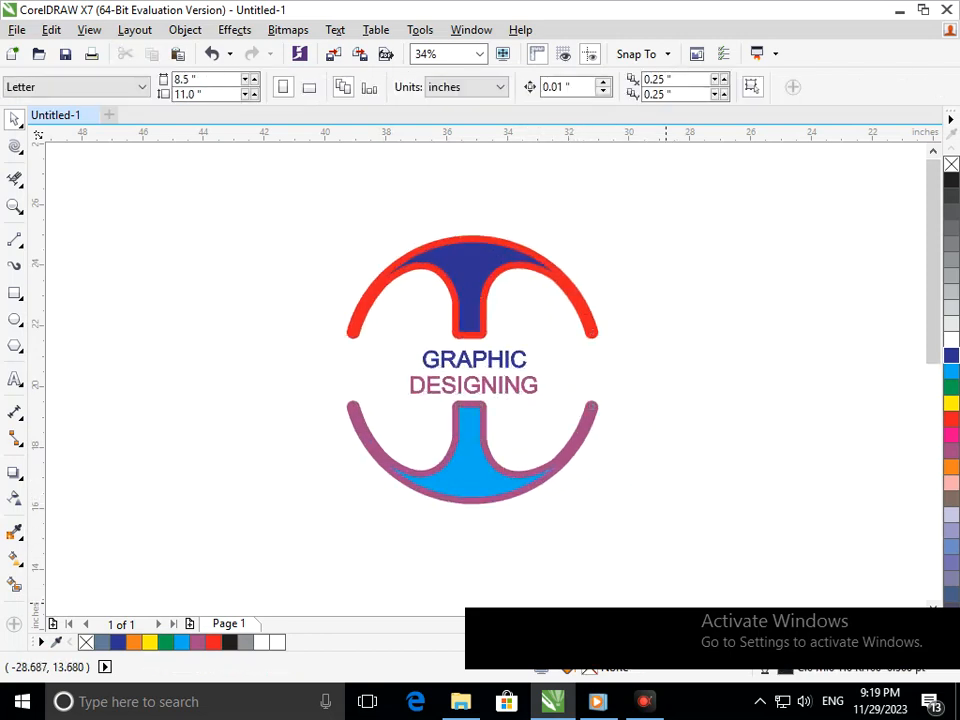
Step: Make the "GRAPHIC DESIGNING" text bold
left_click(527, 385)
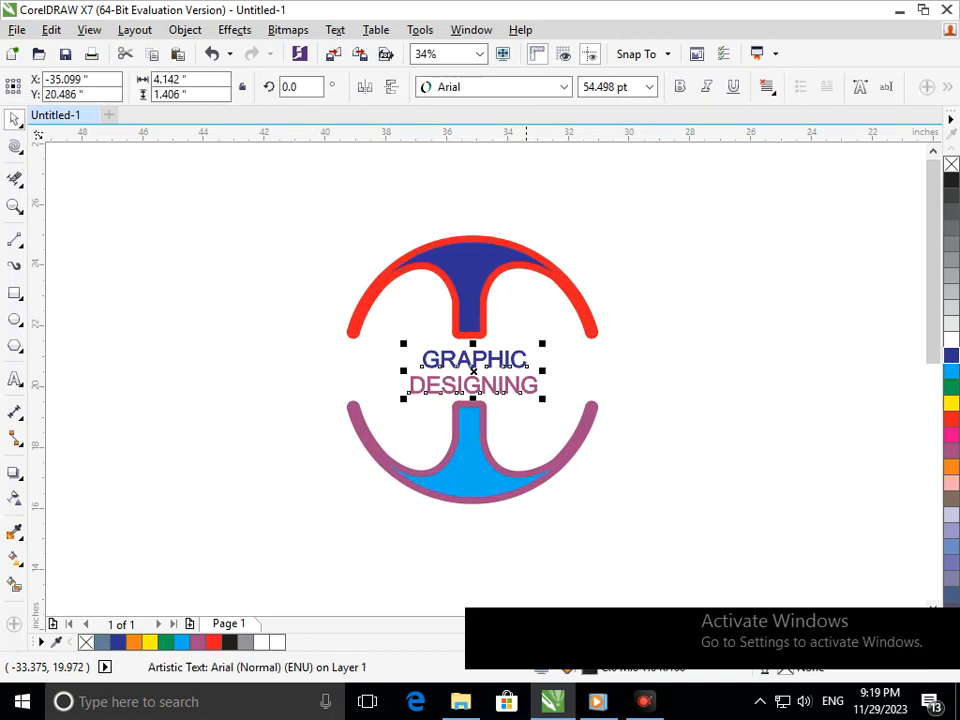
left_click(680, 87)
left_click(664, 530)
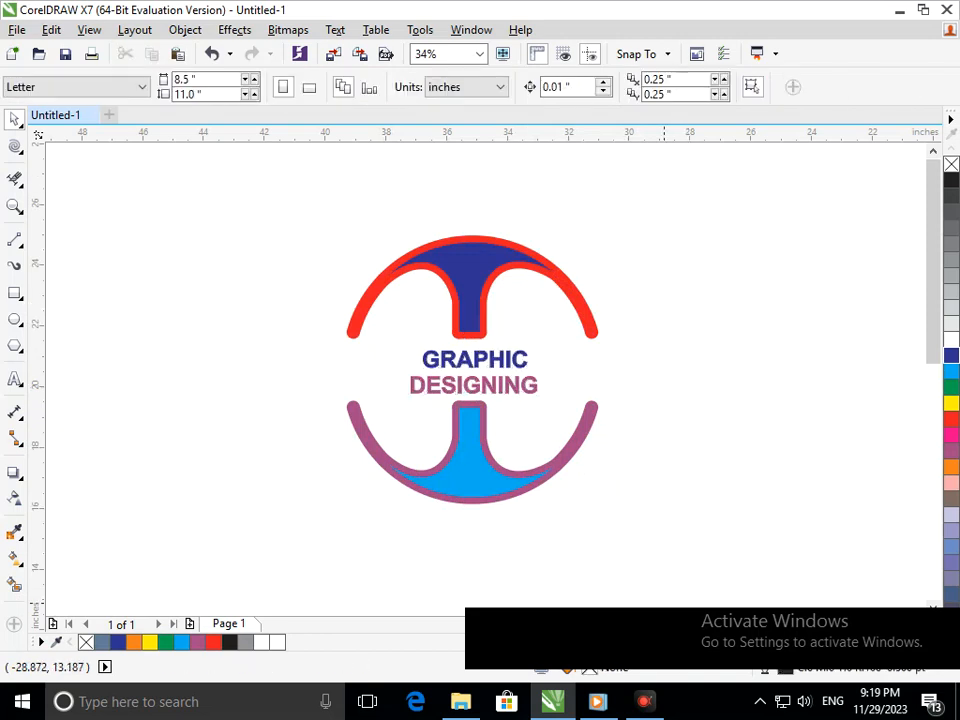